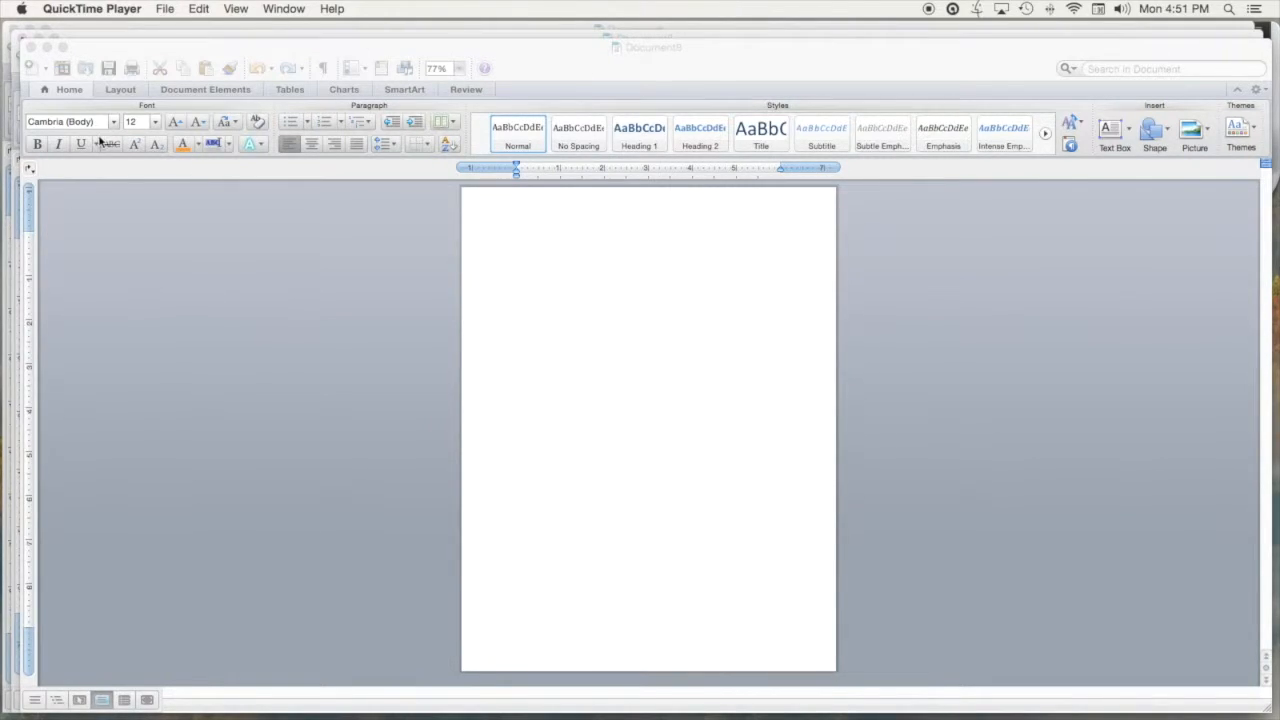
Make the blank Word document, Document8, the active window
click(122, 91)
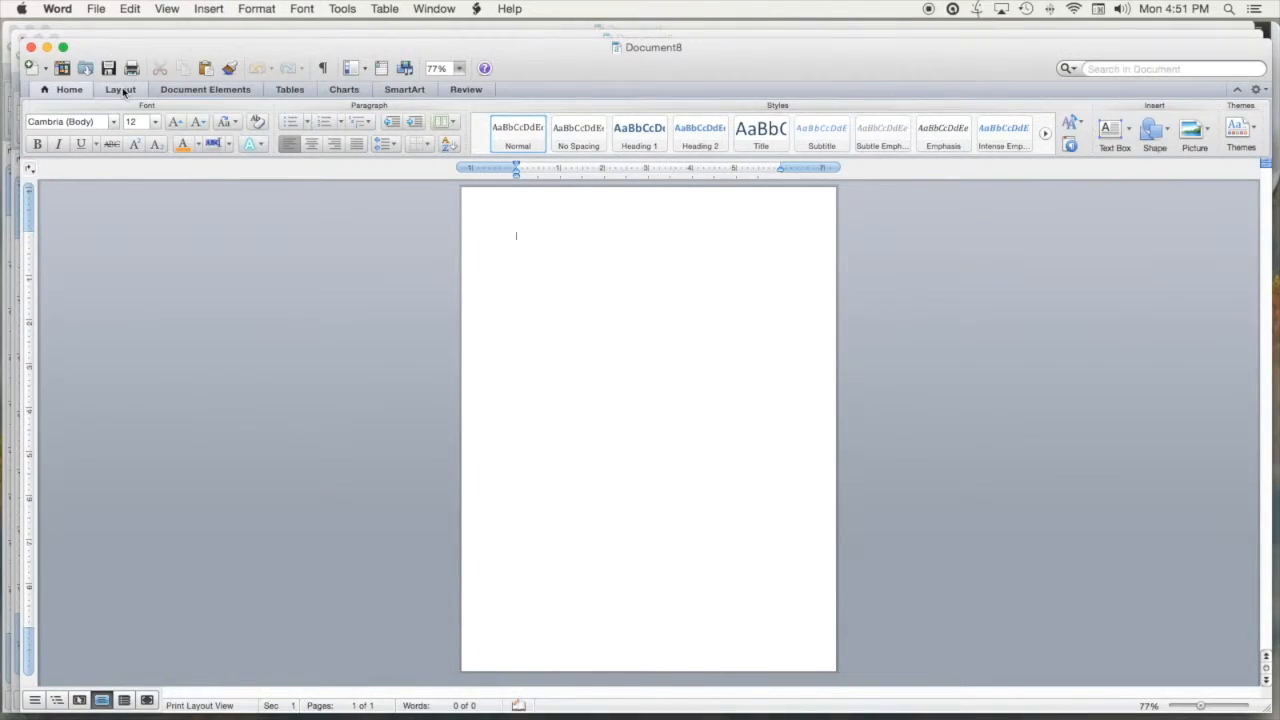
Switch the page orientation to landscape
click(121, 90)
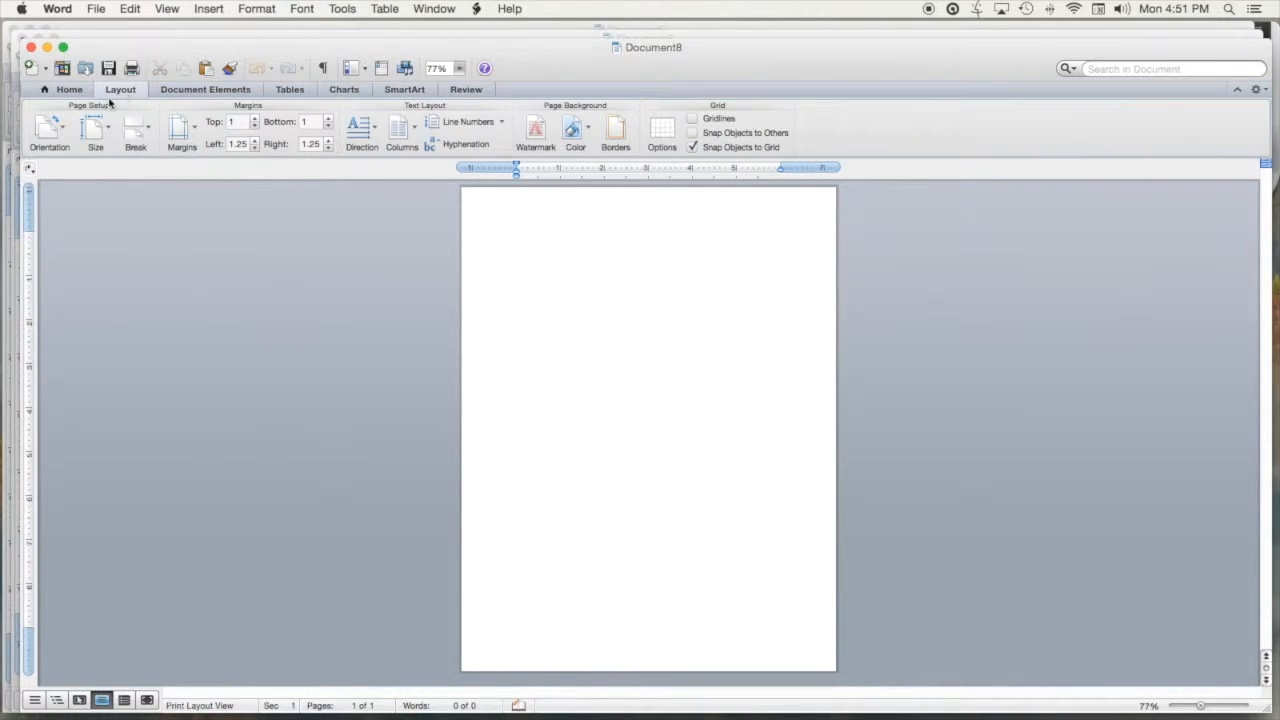
click(52, 137)
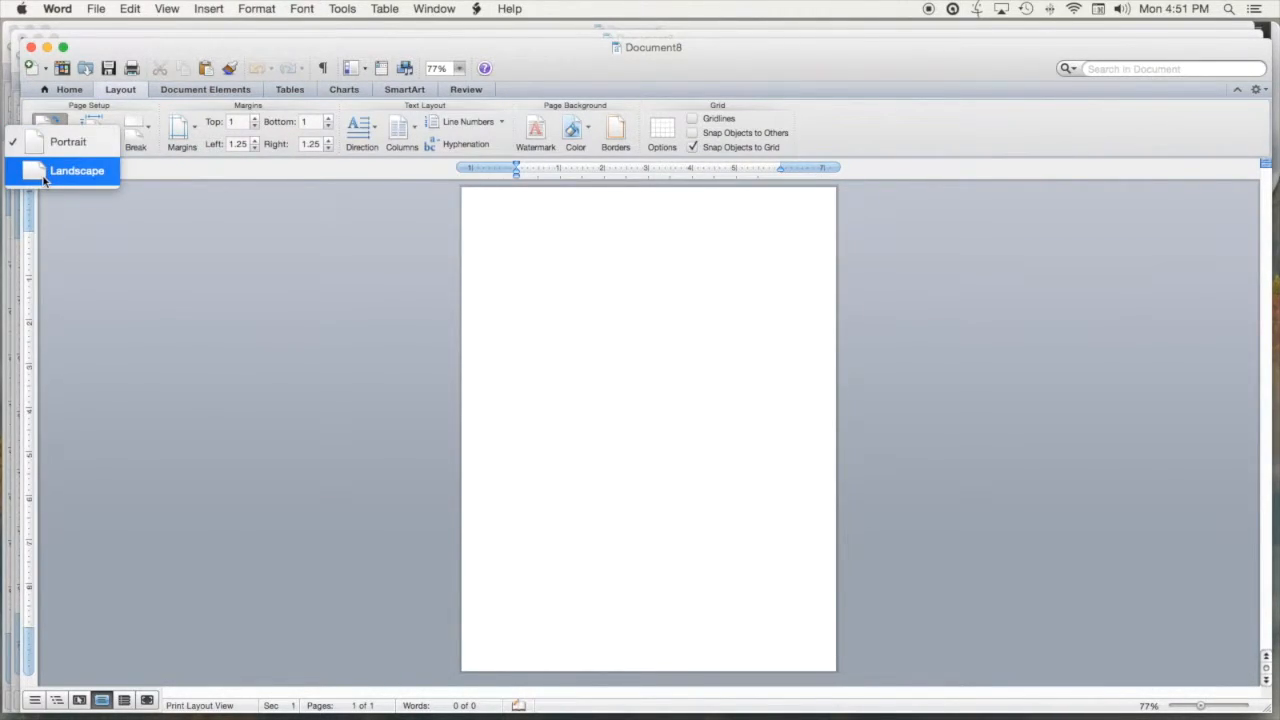
click(44, 178)
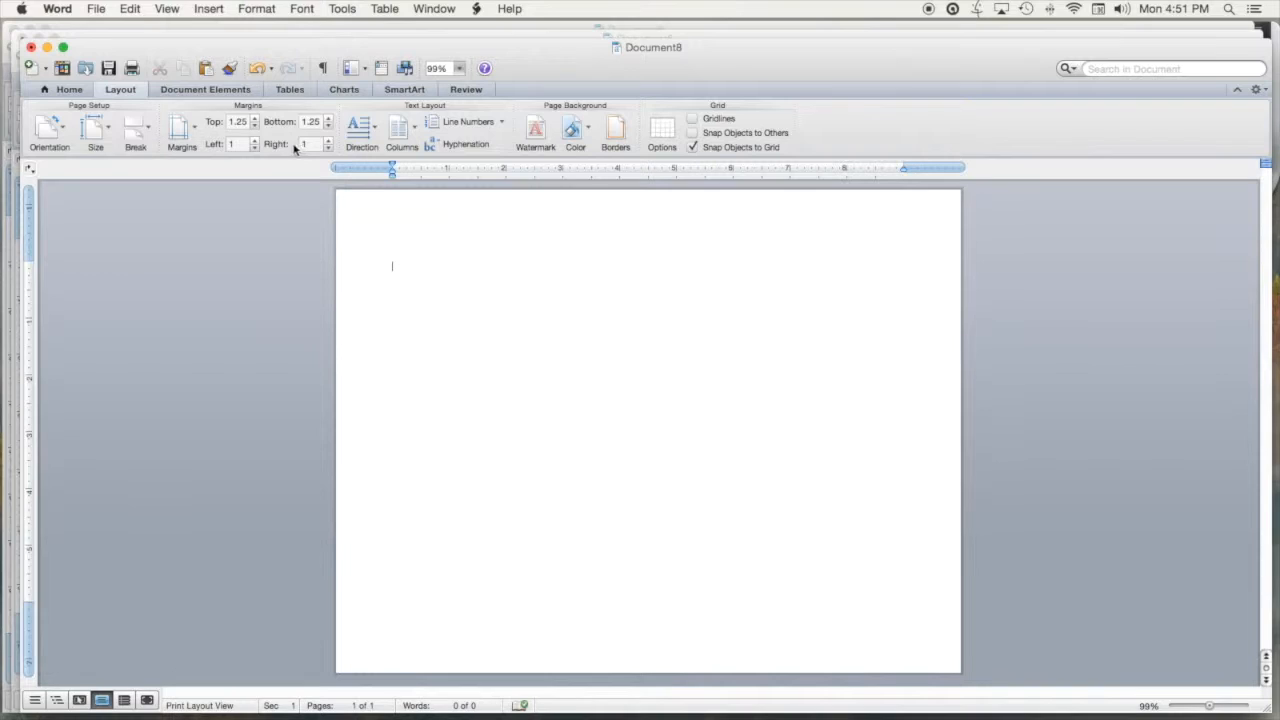
Lower the top and bottom margins to 1 so they match the left and right
click(255, 119)
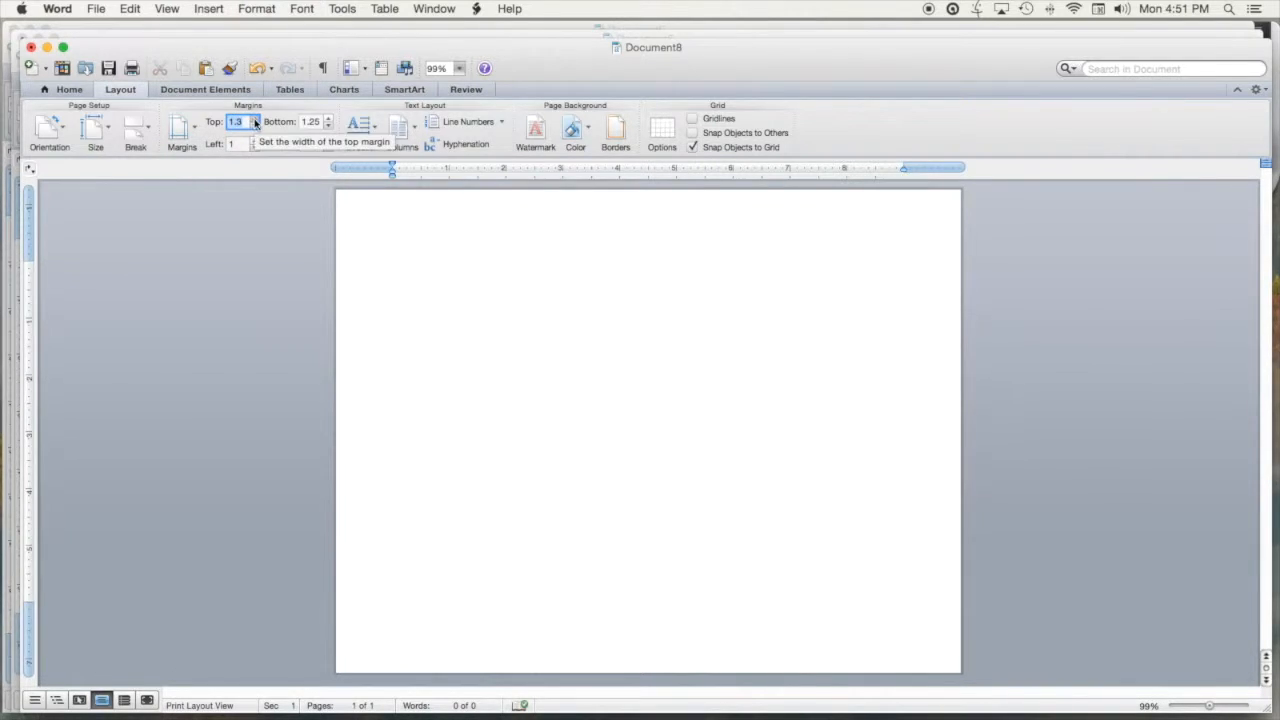
click(255, 127)
click(256, 127)
click(256, 127)
click(328, 127)
click(328, 127)
click(328, 127)
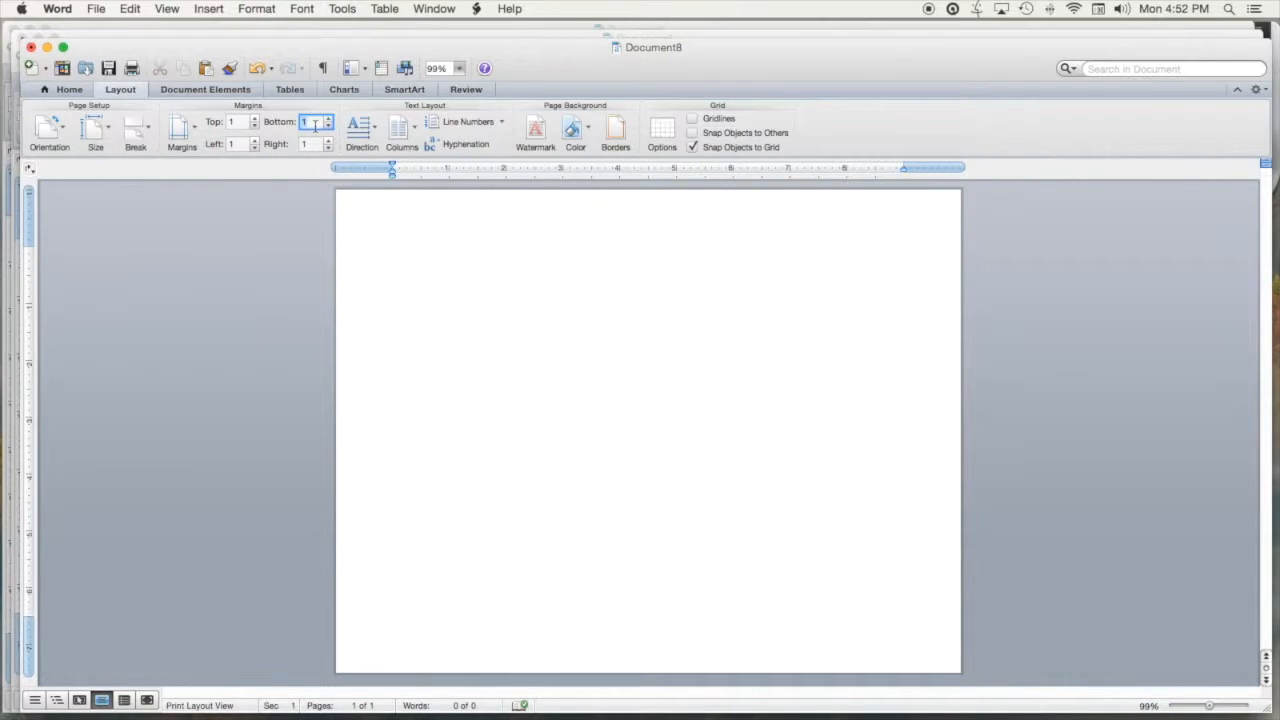
click(400, 235)
Type the title 'A Song In Her Heart' on the first line
text(A Song In Her Hear)
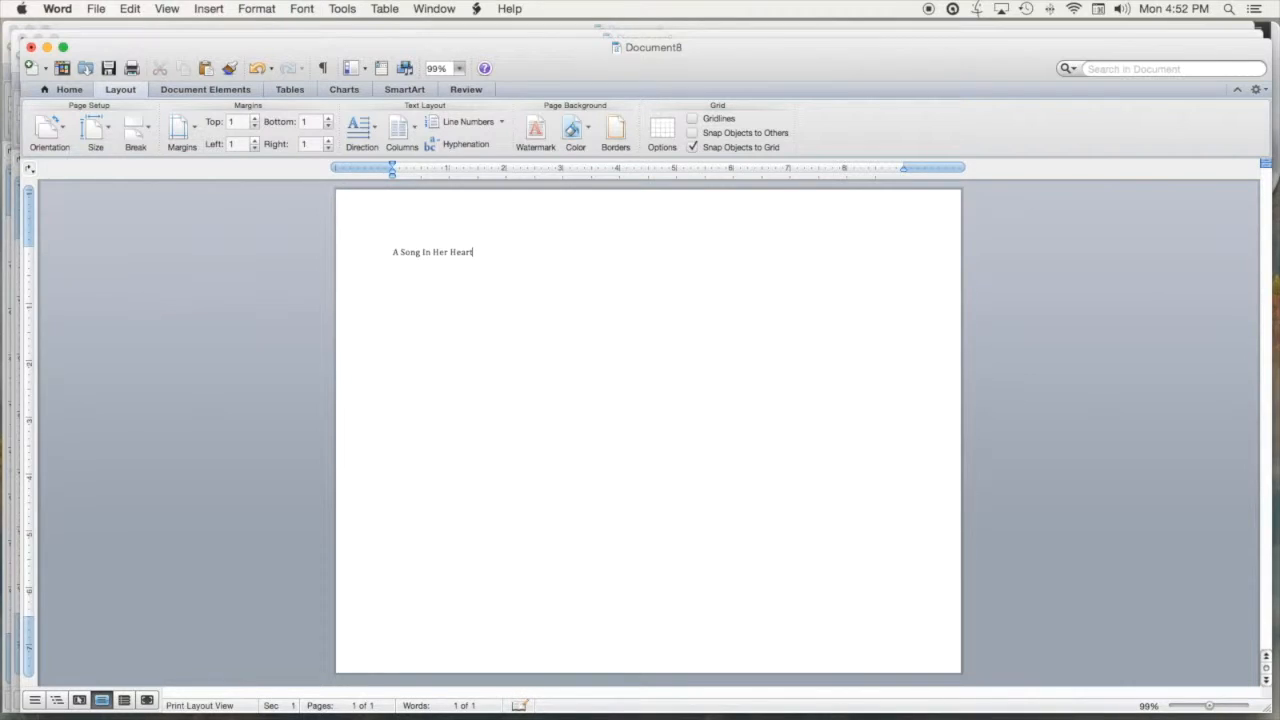
text(t)
Cut 'Her Heart' out of the title line
drag(432, 253, 477, 257)
click(443, 256)
drag(433, 252, 468, 256)
right_click(468, 258)
click(484, 261)
Insert a page break to create page 2
click(76, 91)
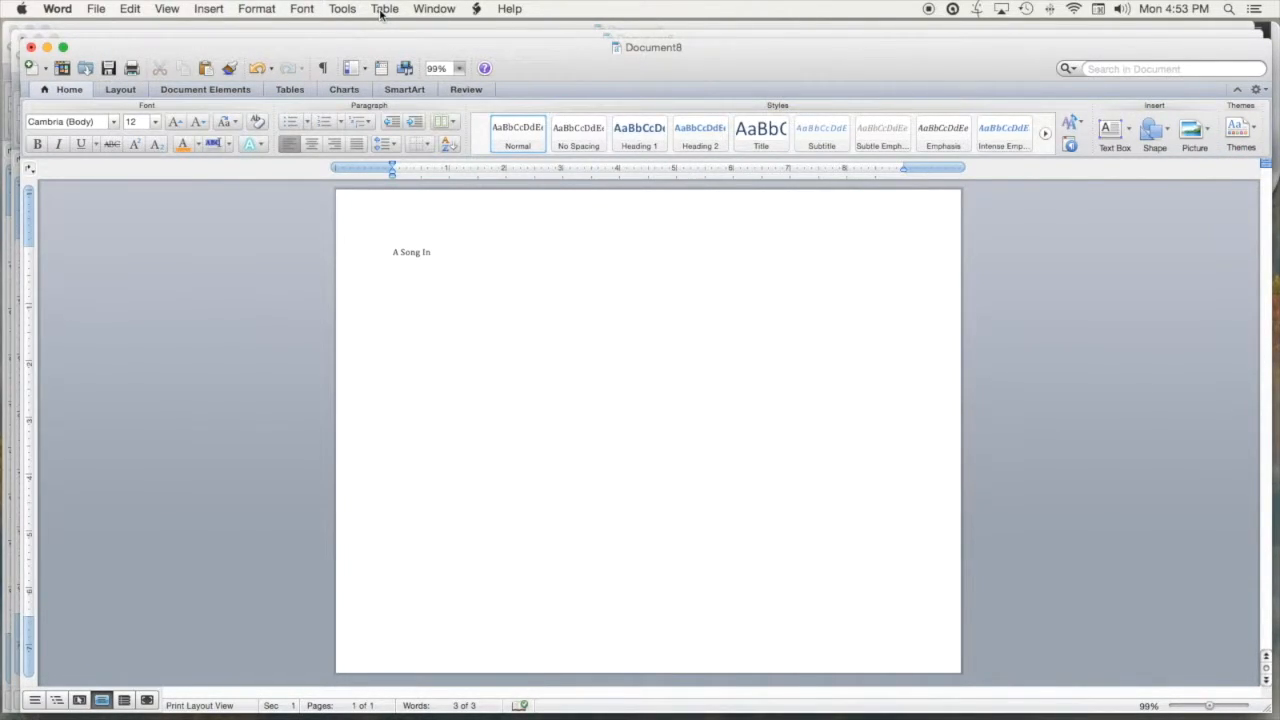
click(262, 14)
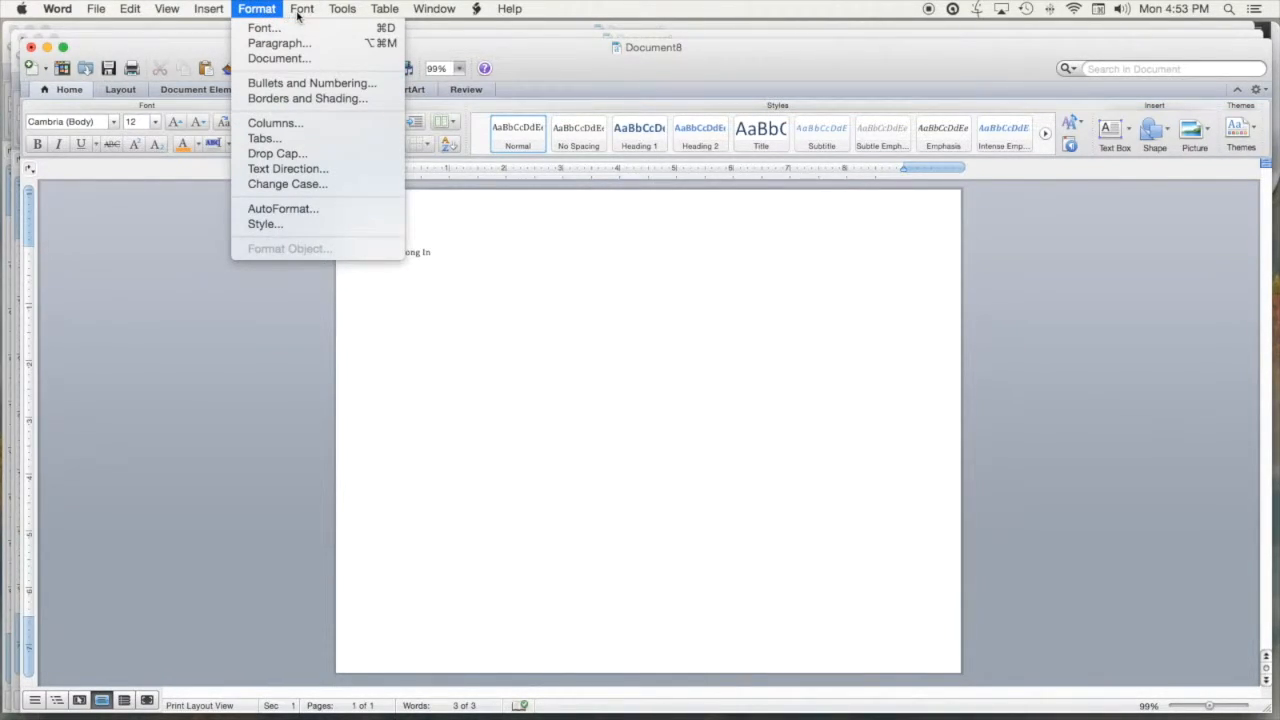
mouse_move(218, 14)
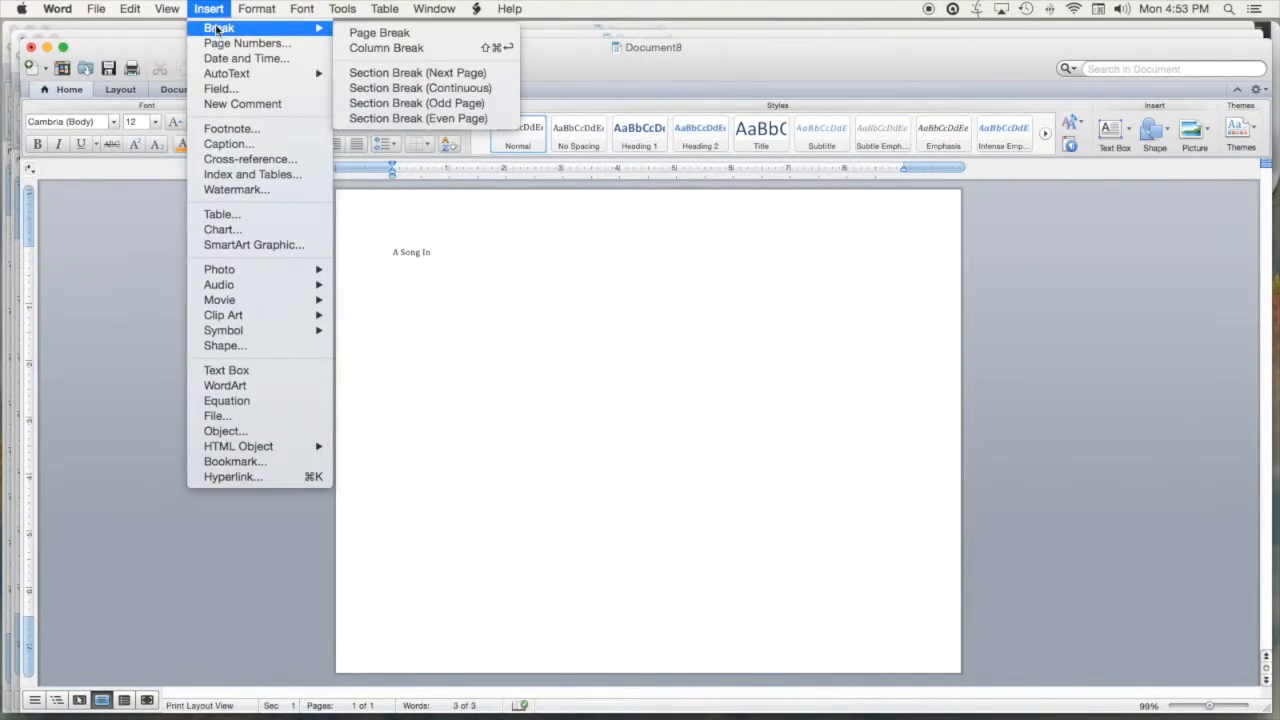
click(362, 33)
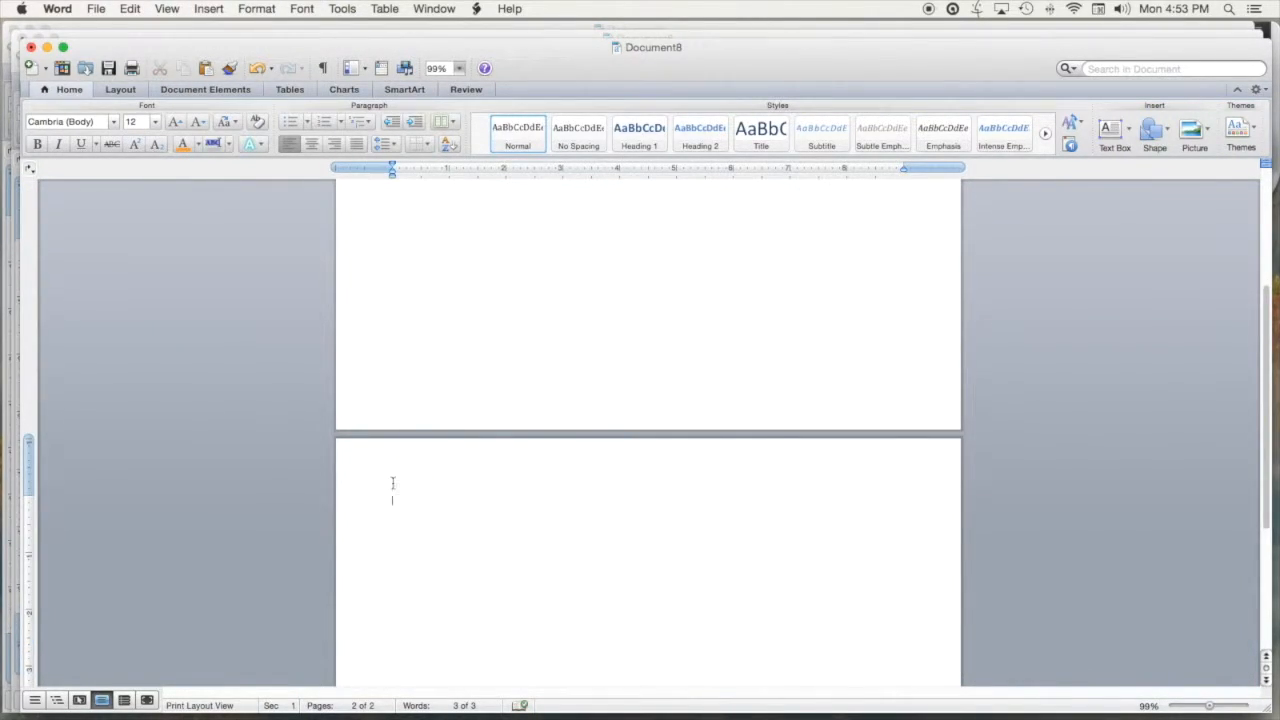
Paste 'Her Heart' at the top of page 2, leaving 'A Song In' on page 1
right_click(395, 500)
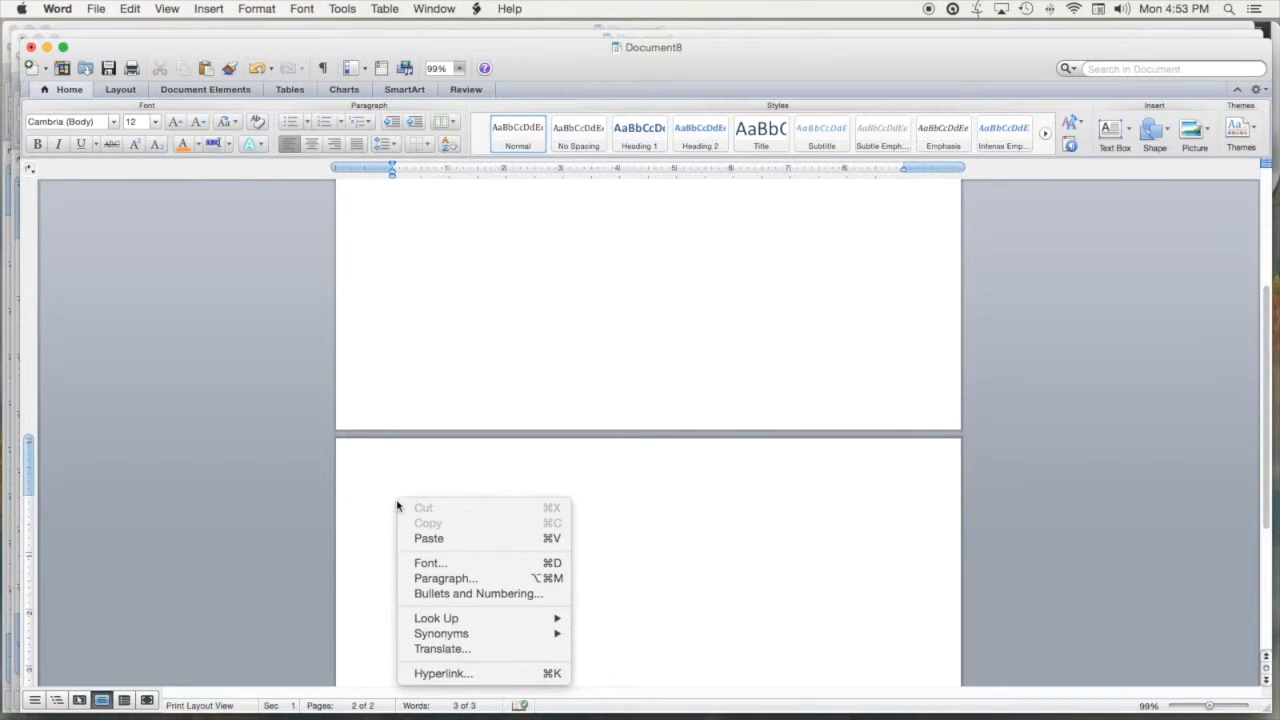
click(429, 540)
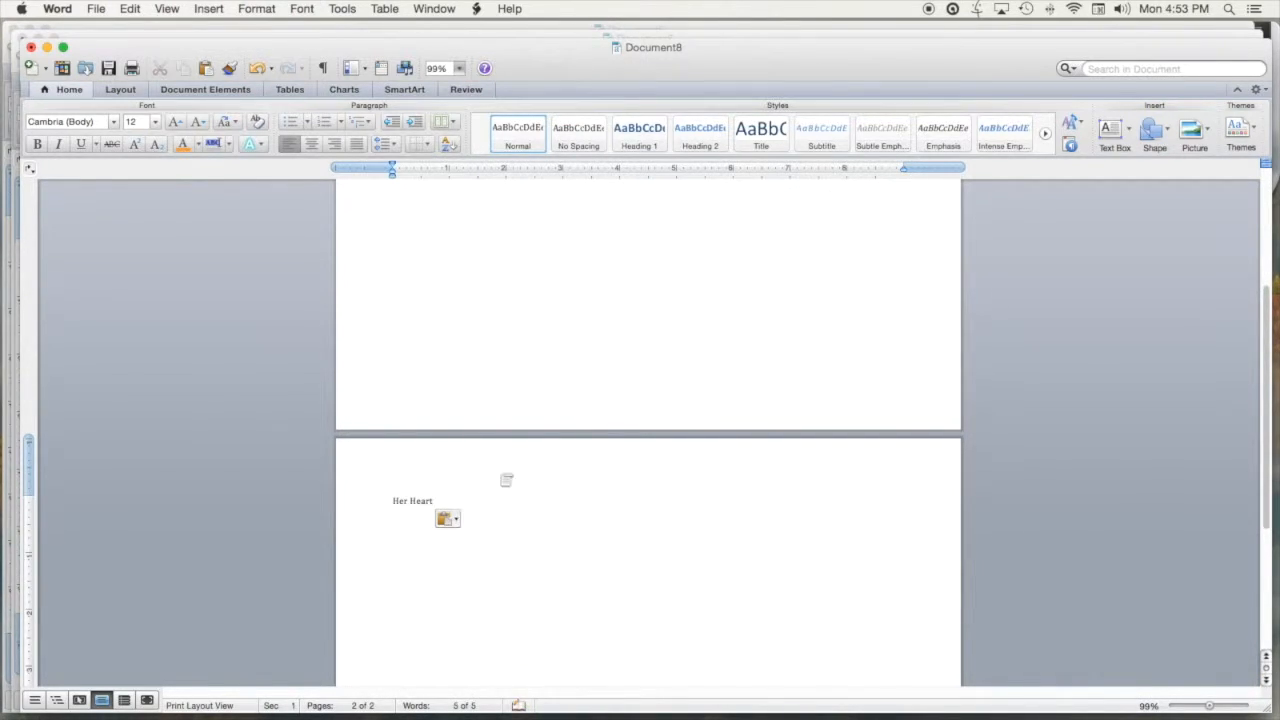
scroll(515, 361, up, 2)
scroll(515, 361, up, 5)
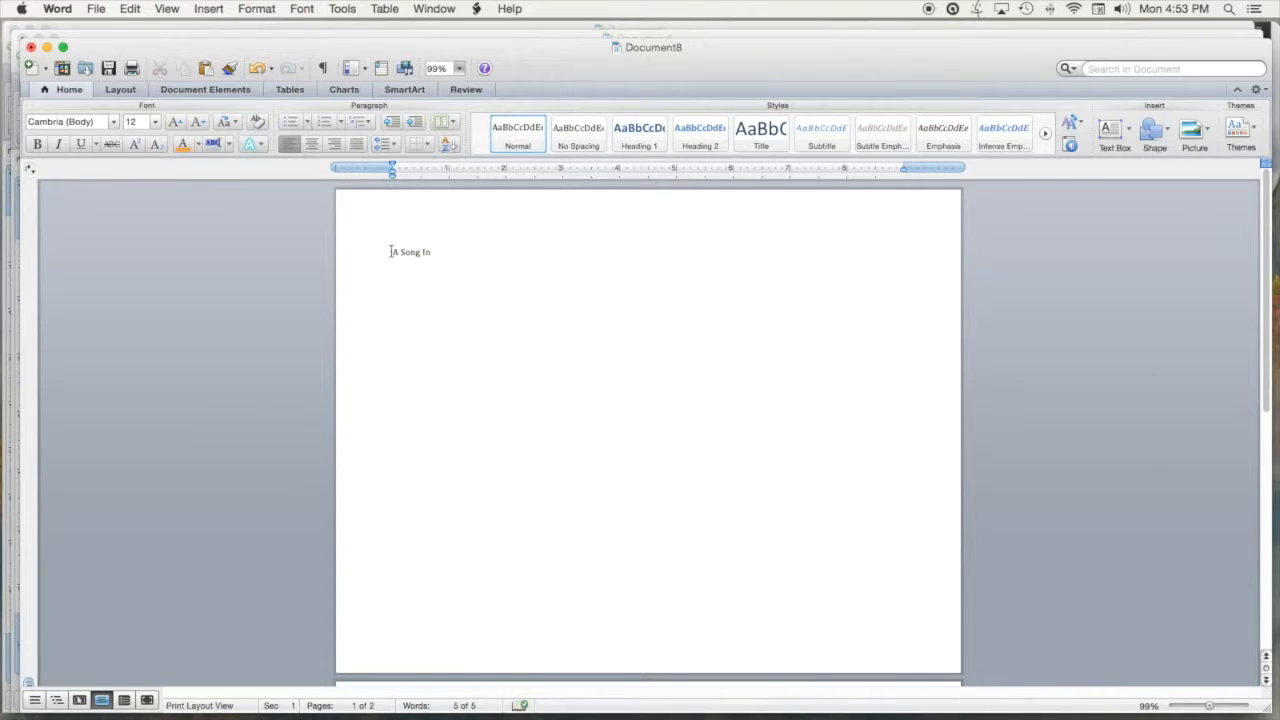
scroll(410, 260, down, 5)
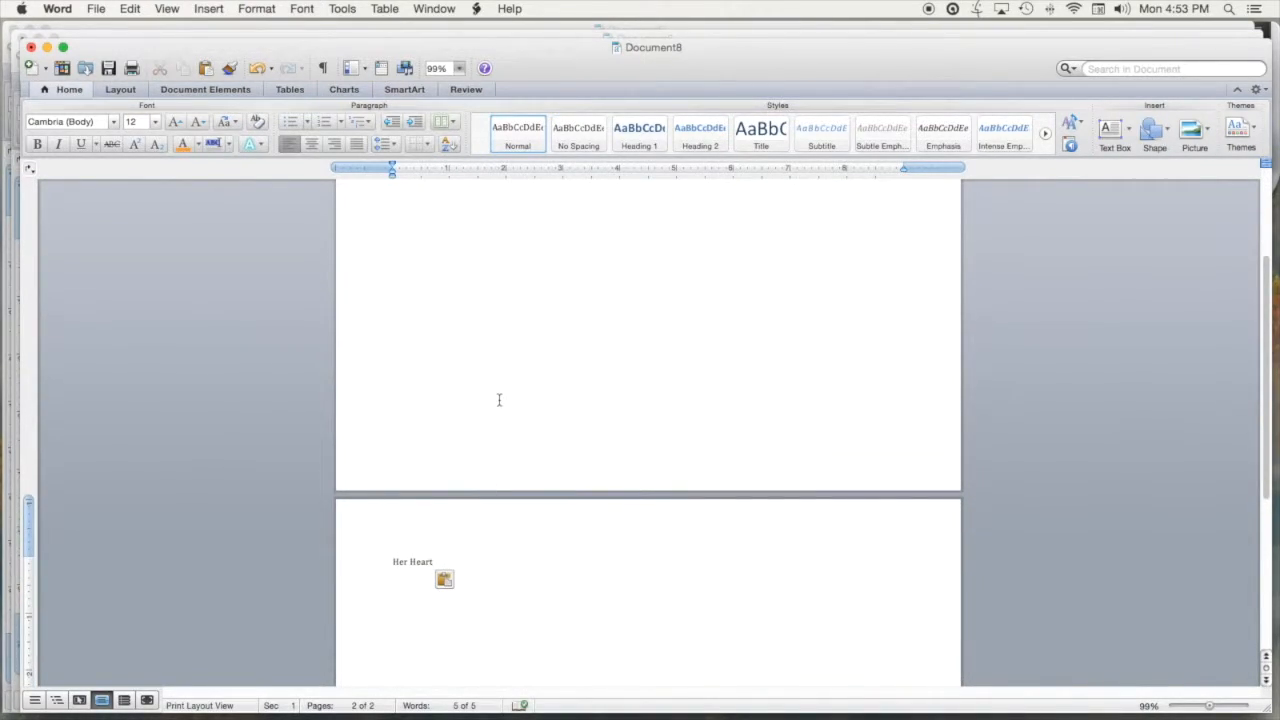
scroll(499, 400, up, 5)
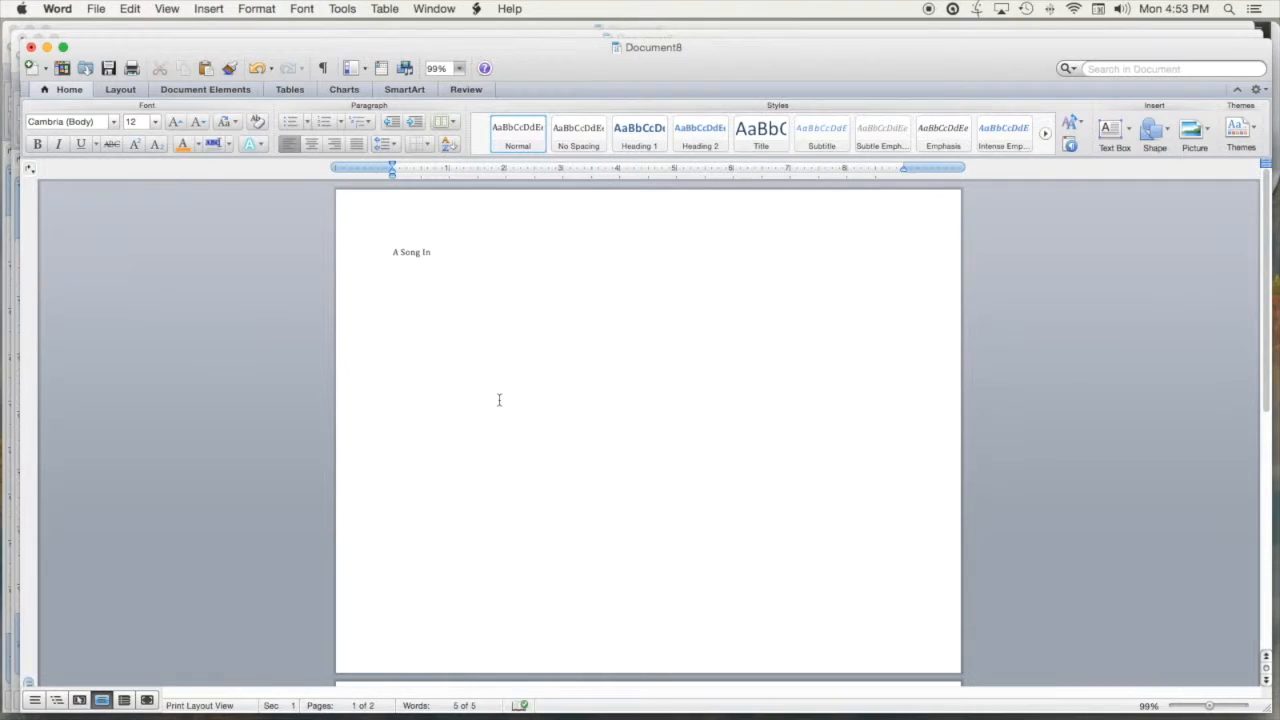
click(439, 256)
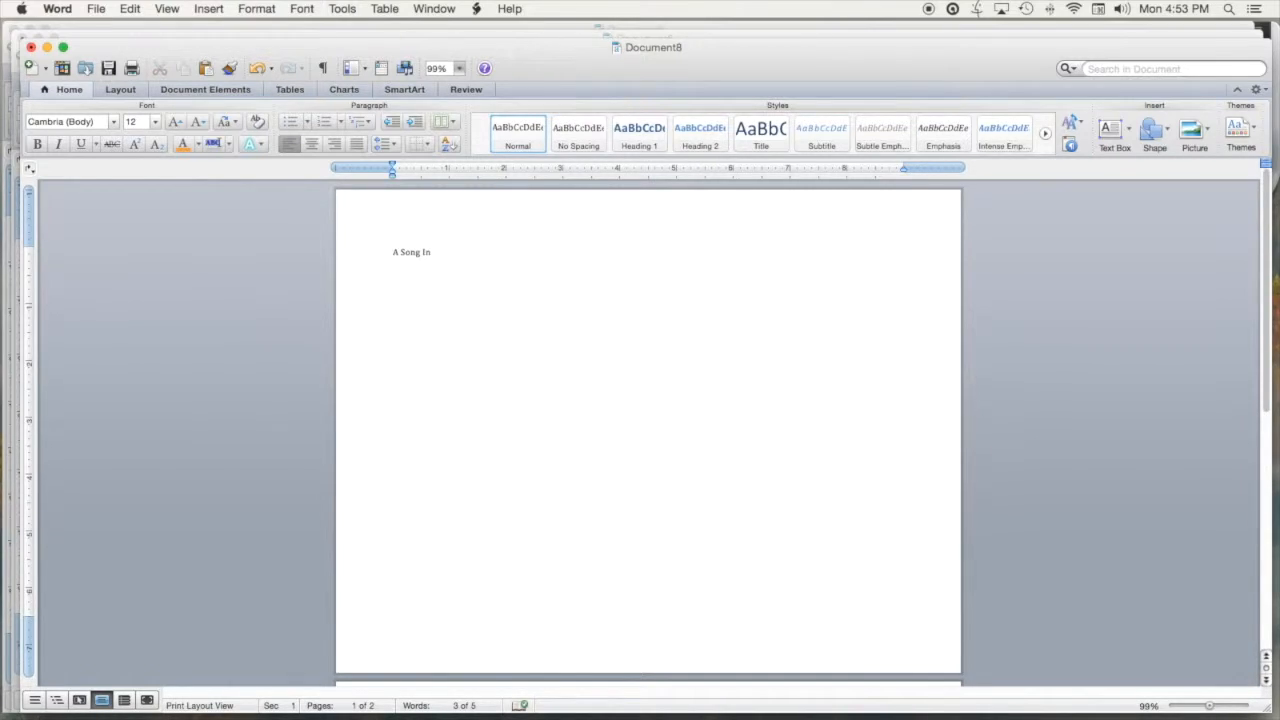
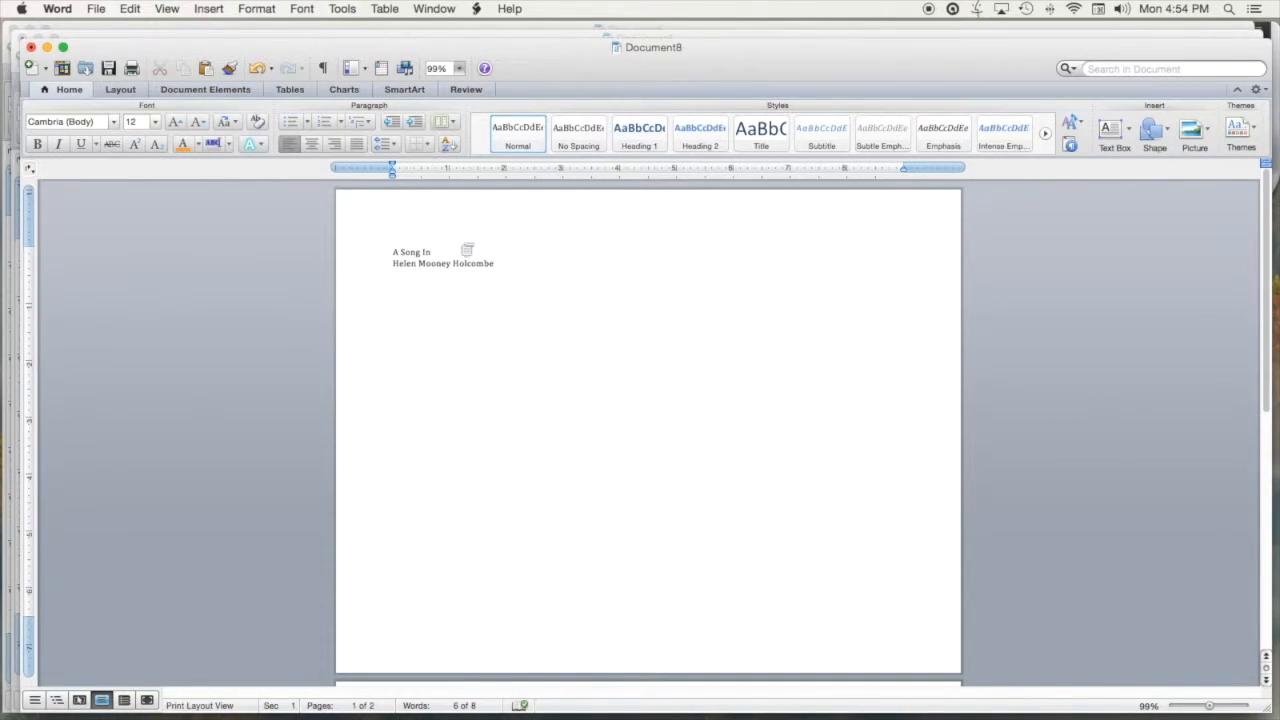
Type the author's full name under 'A Song In' and cut its last part
drag(430, 263, 476, 263)
click(471, 264)
click(443, 264)
drag(444, 264, 479, 267)
right_click(478, 268)
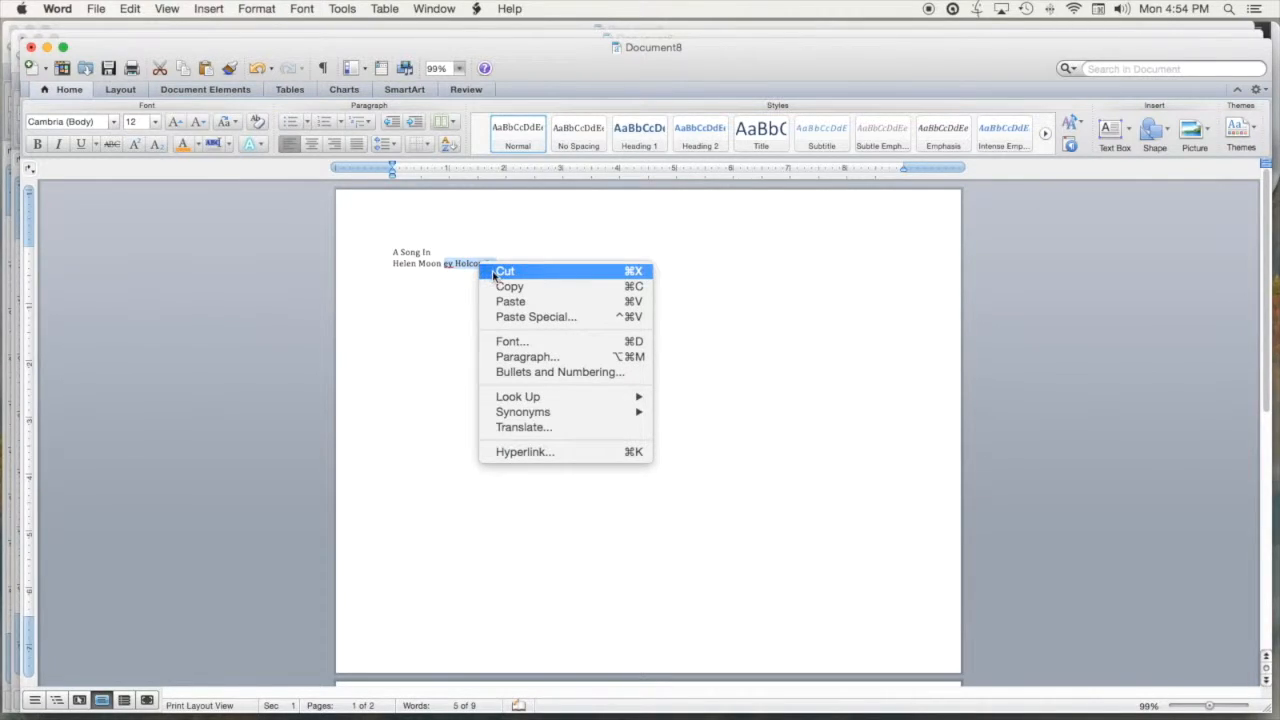
click(497, 274)
Paste the name's ending below 'Her Heart' on page 2
scroll(433, 392, down, 1)
scroll(433, 392, down, 4)
click(400, 530)
click(437, 523)
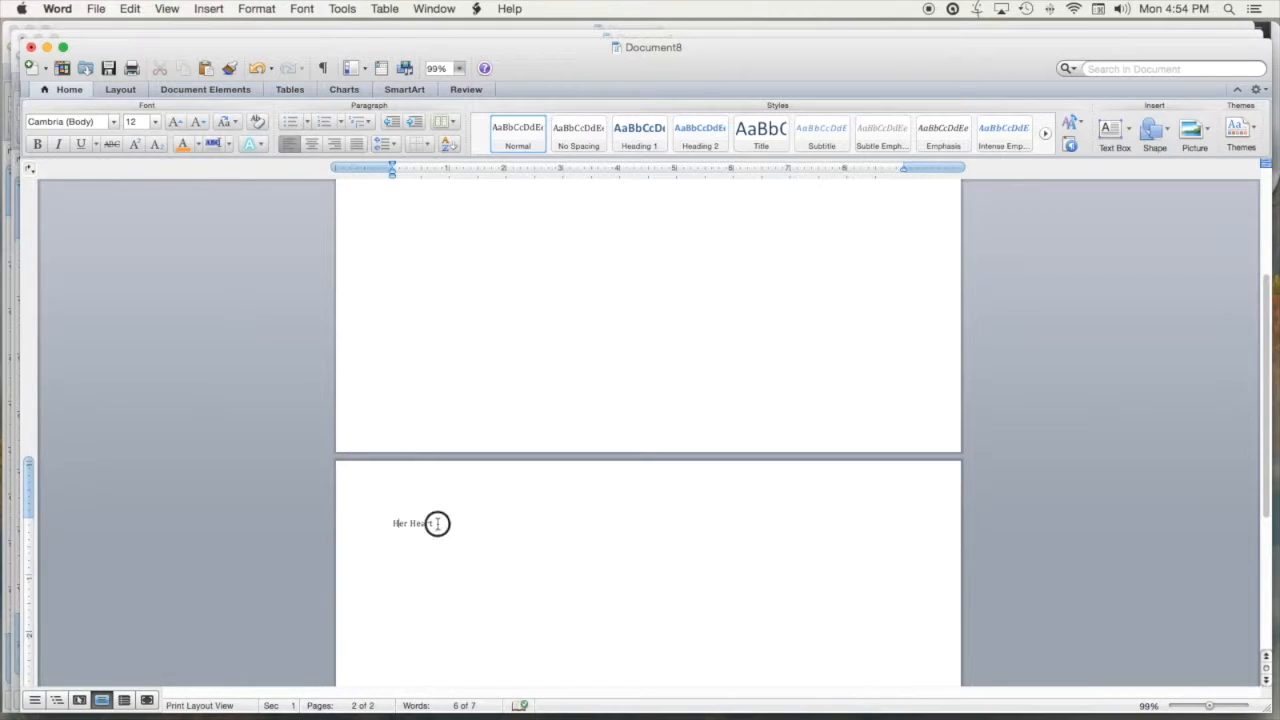
right_click(397, 535)
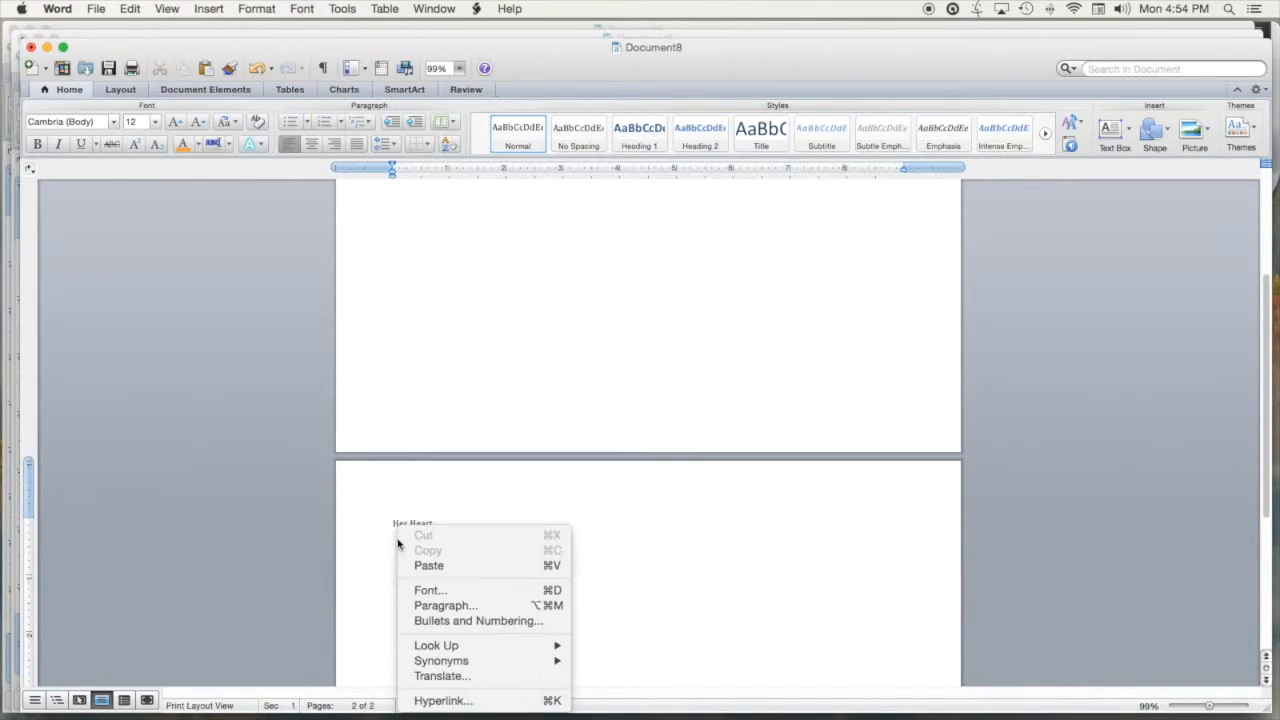
click(432, 566)
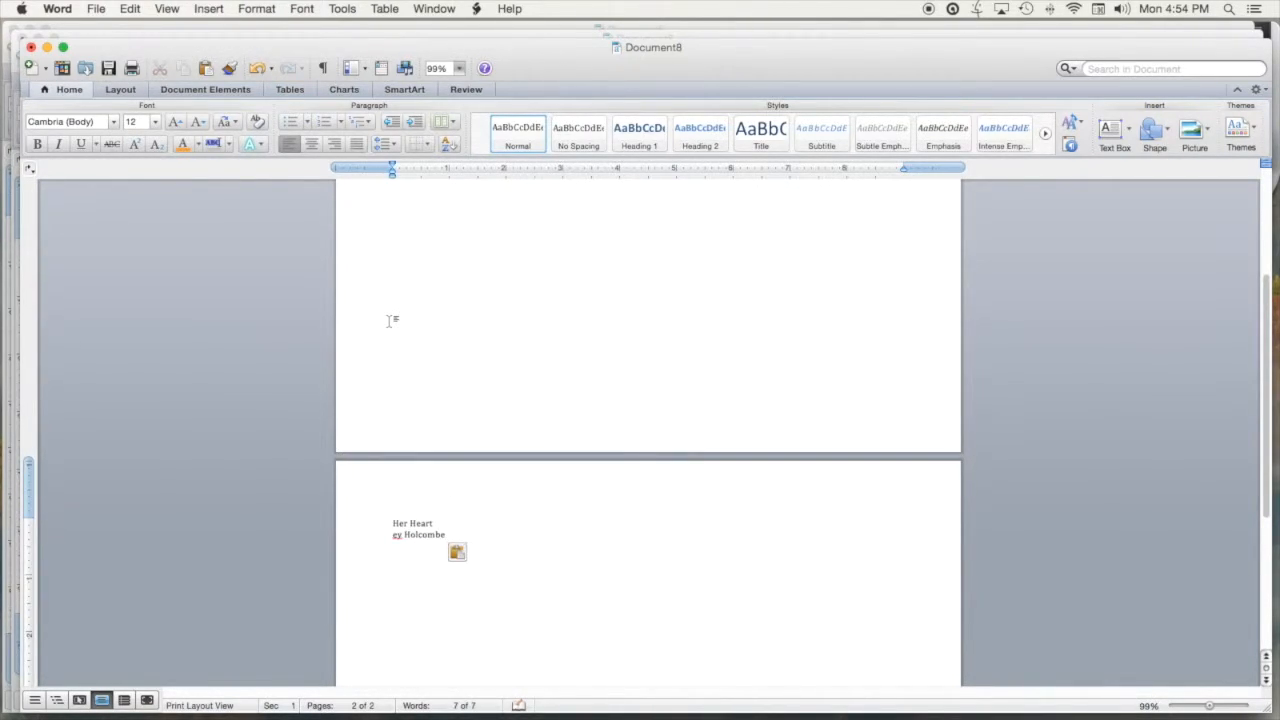
Add 'My Mother' on a new line under the author's name on page 1
scroll(391, 320, up, 3)
scroll(389, 321, up, 2)
click(449, 268)
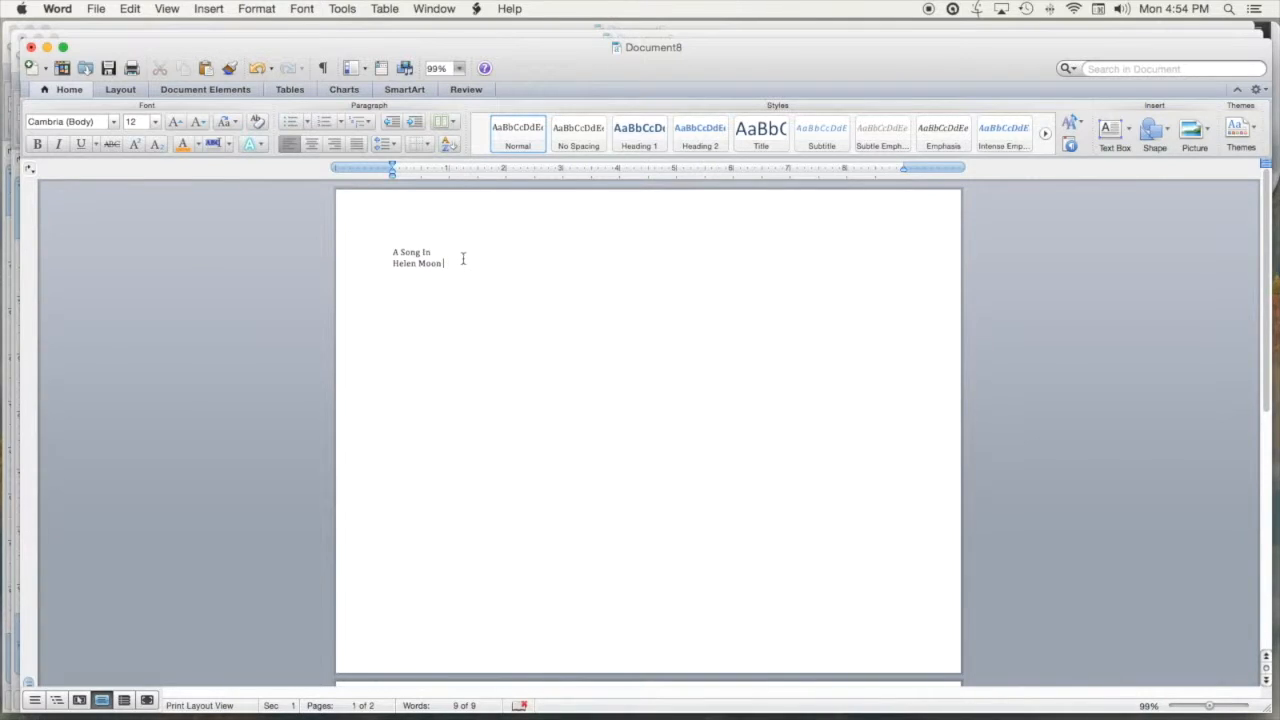
key(Return)
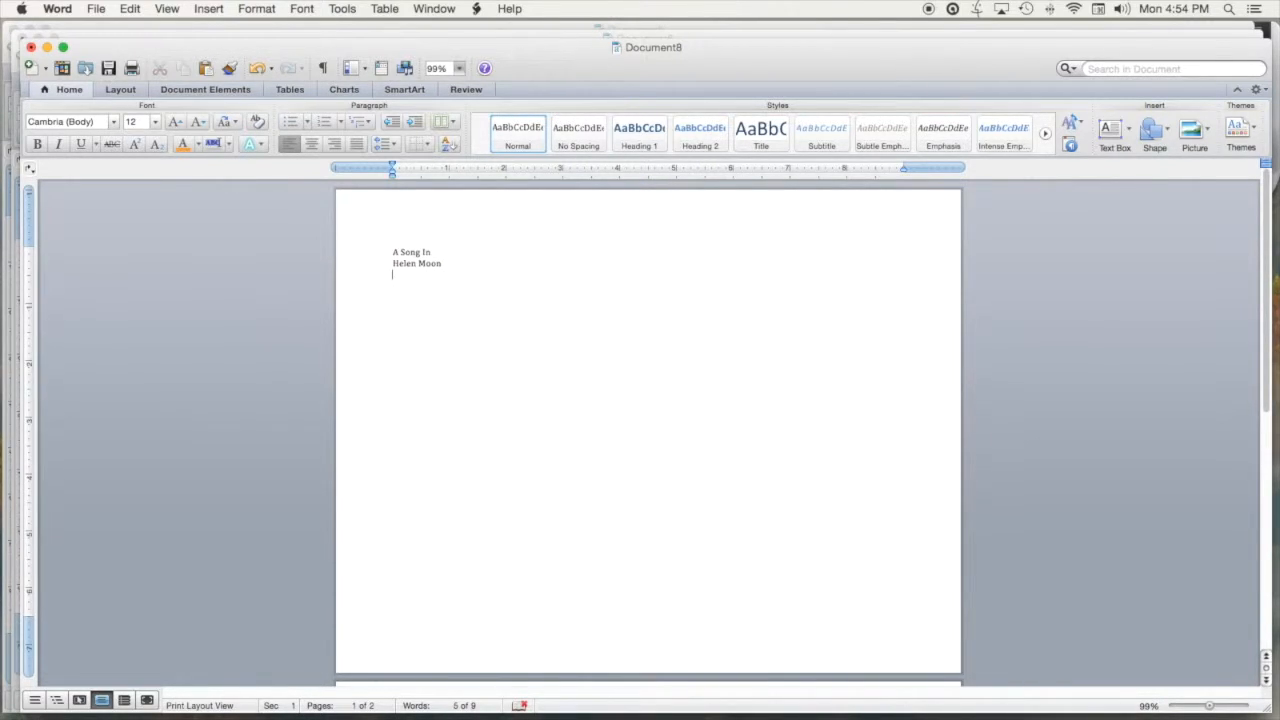
text(My Mother)
Move 'ther' from 'My Mother' onto a third line on page 2
drag(419, 276, 436, 275)
right_click(429, 274)
click(442, 295)
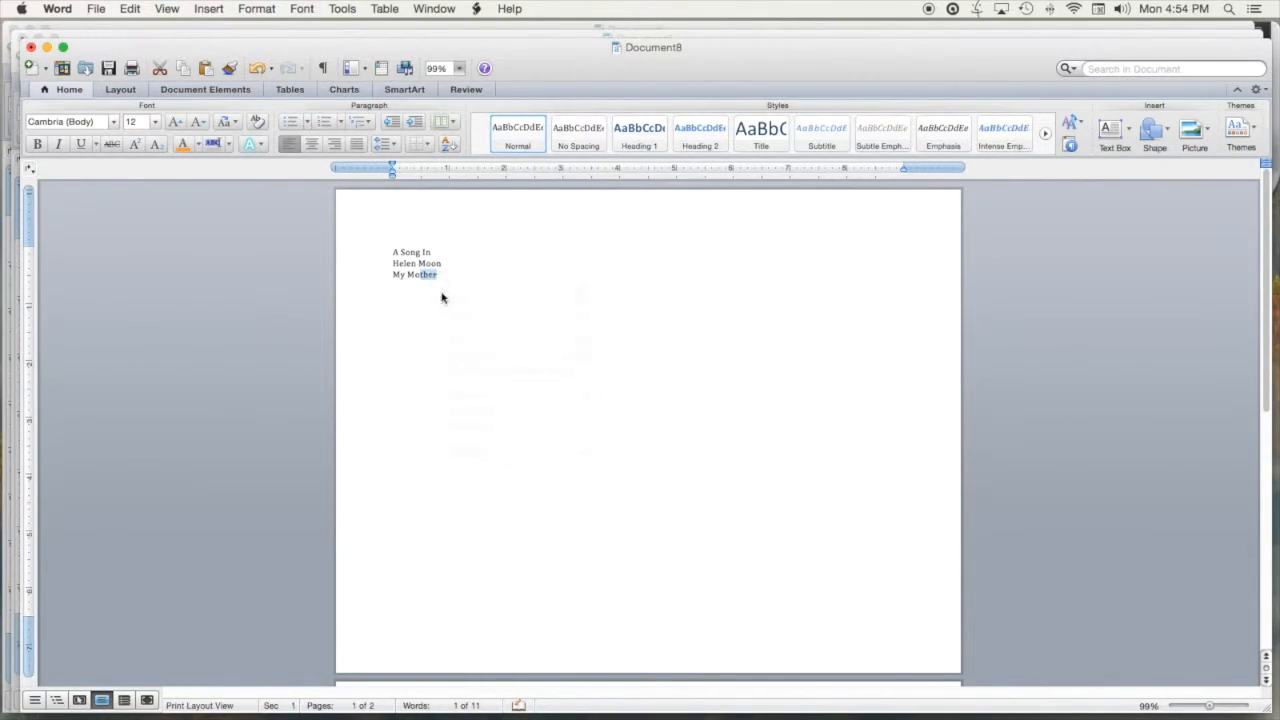
scroll(435, 358, down, 5)
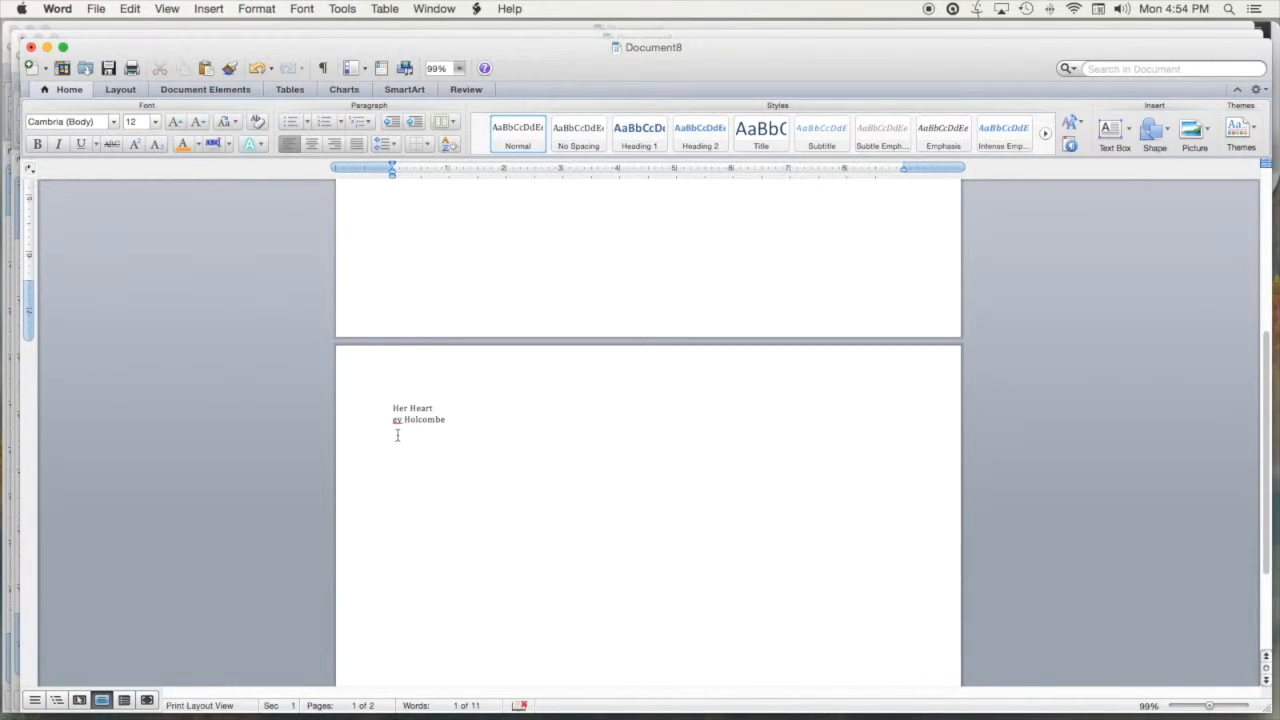
click(397, 434)
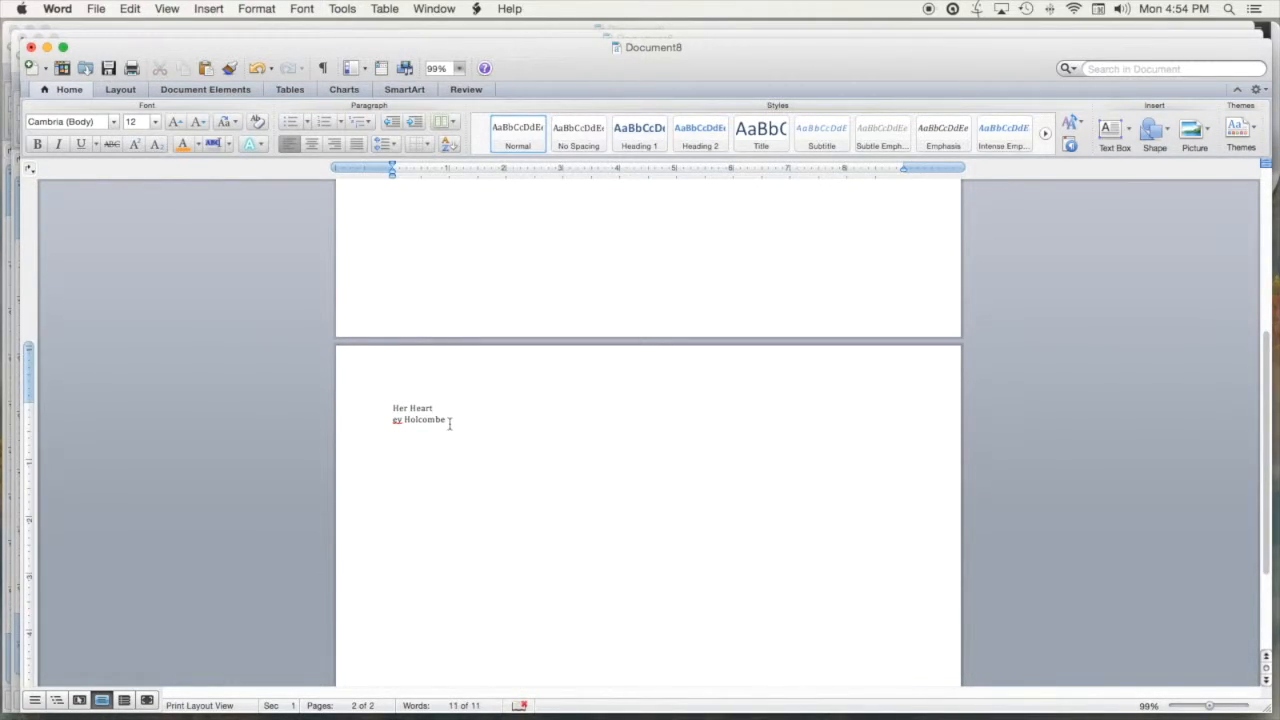
right_click(395, 438)
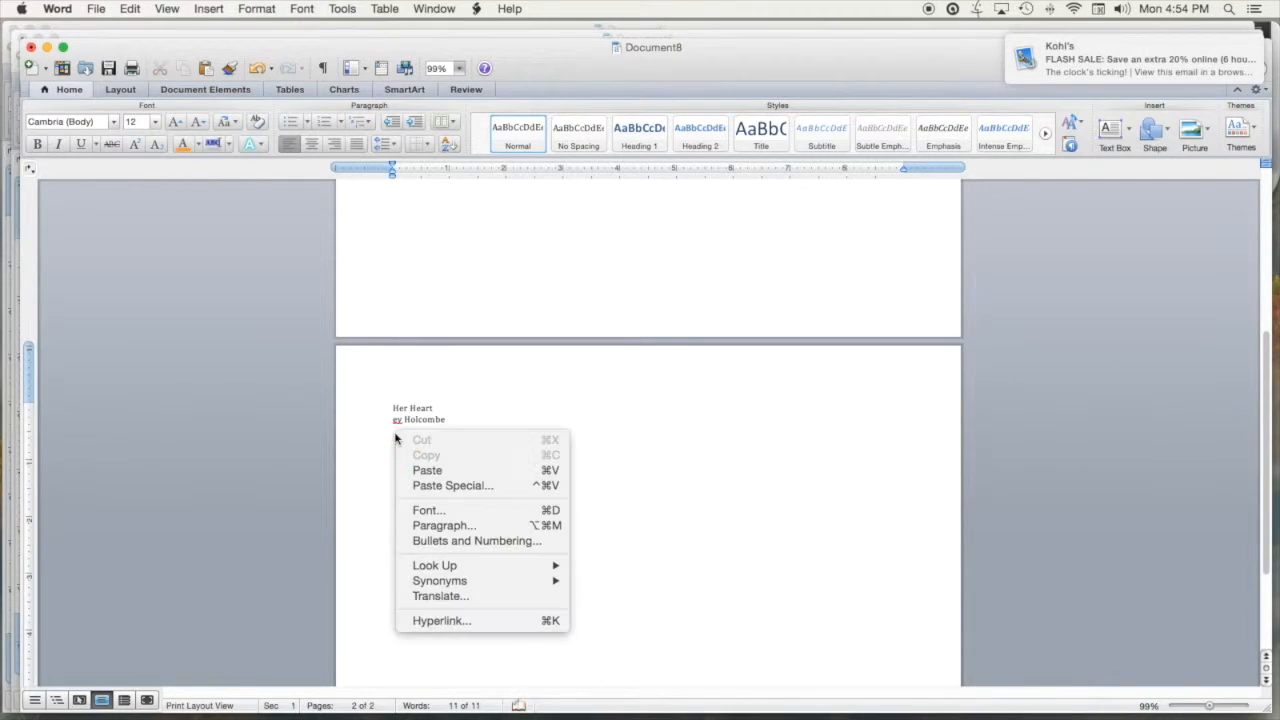
click(425, 471)
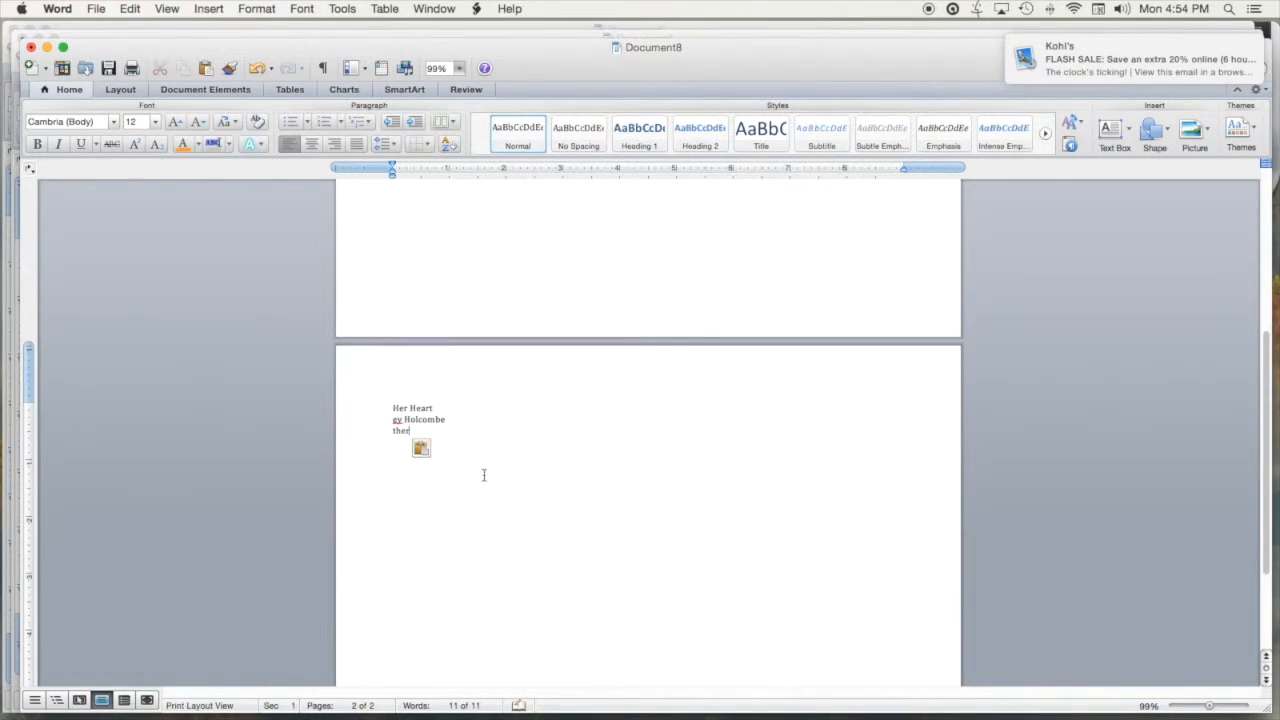
scroll(543, 460, up, 5)
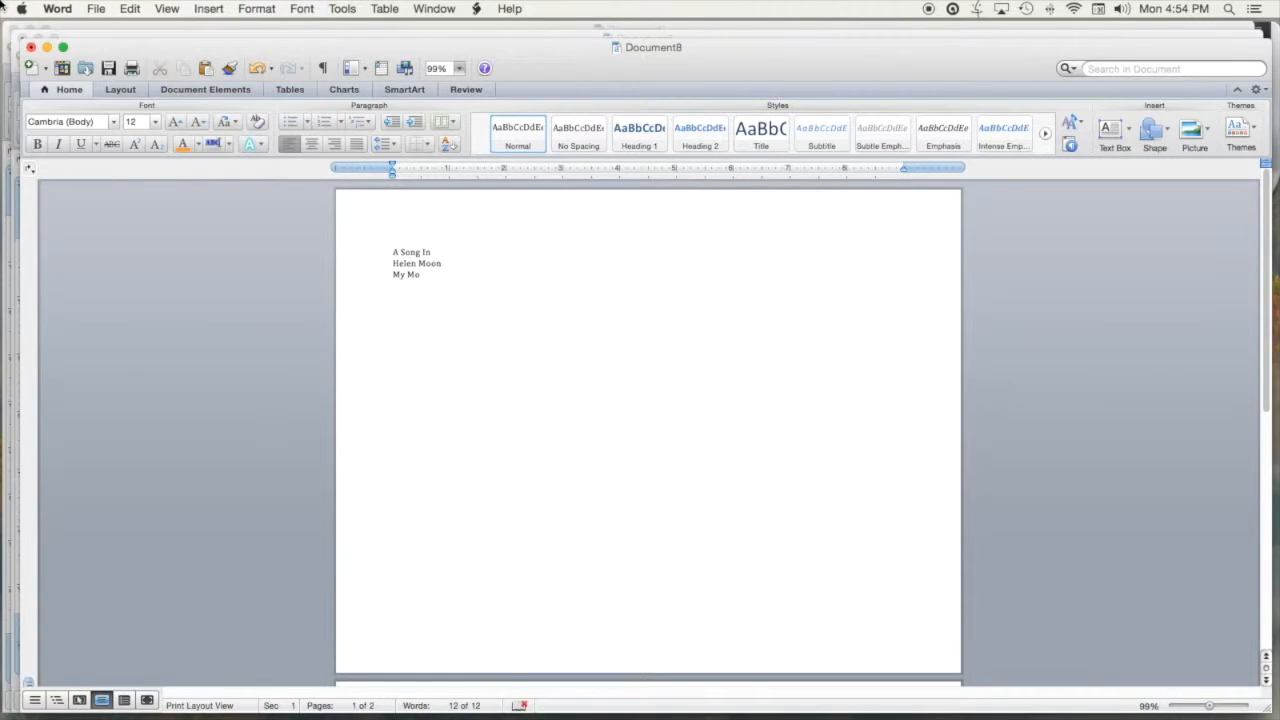
Set page 1's three lines in SignPainter-HouseScript
click(426, 278)
drag(430, 280, 393, 252)
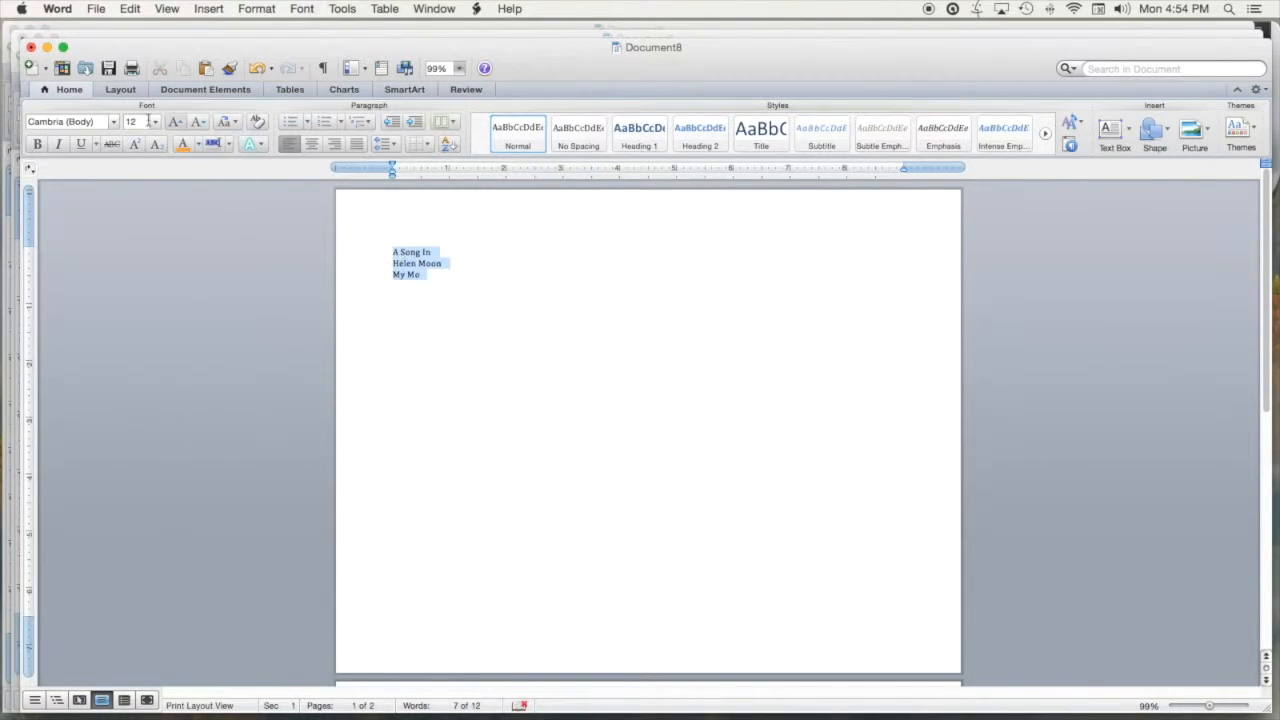
click(115, 122)
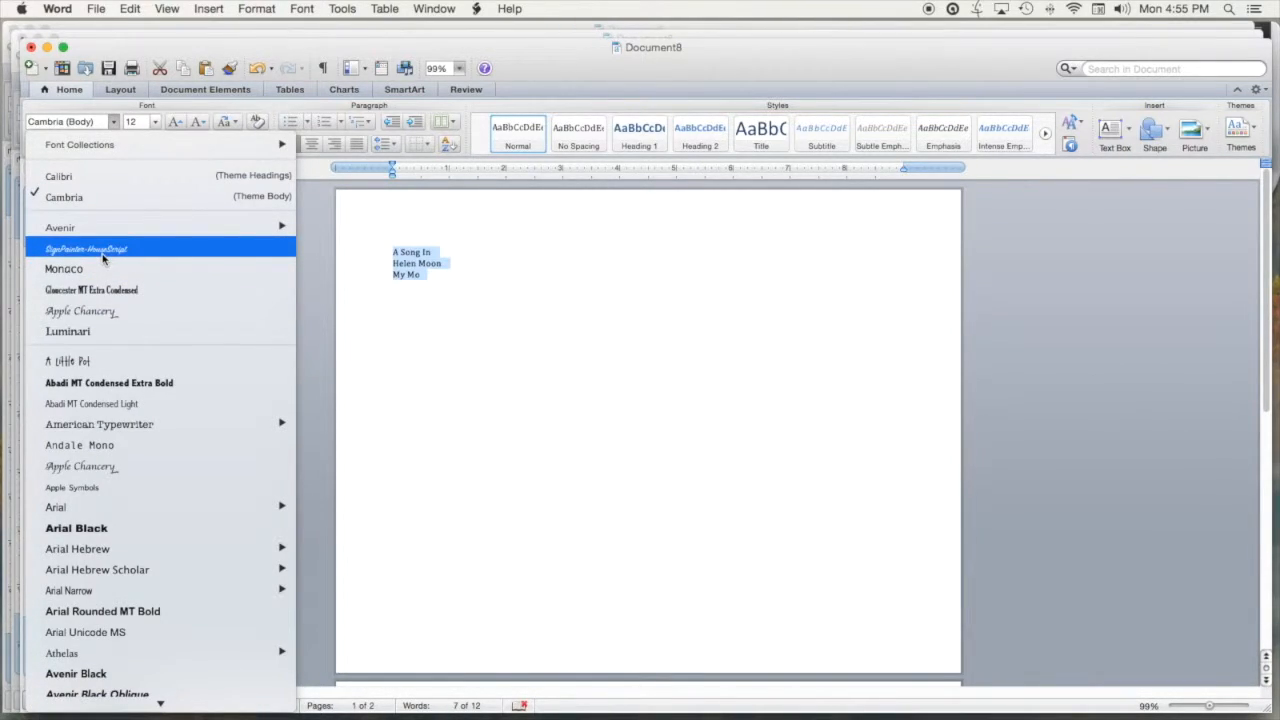
click(103, 249)
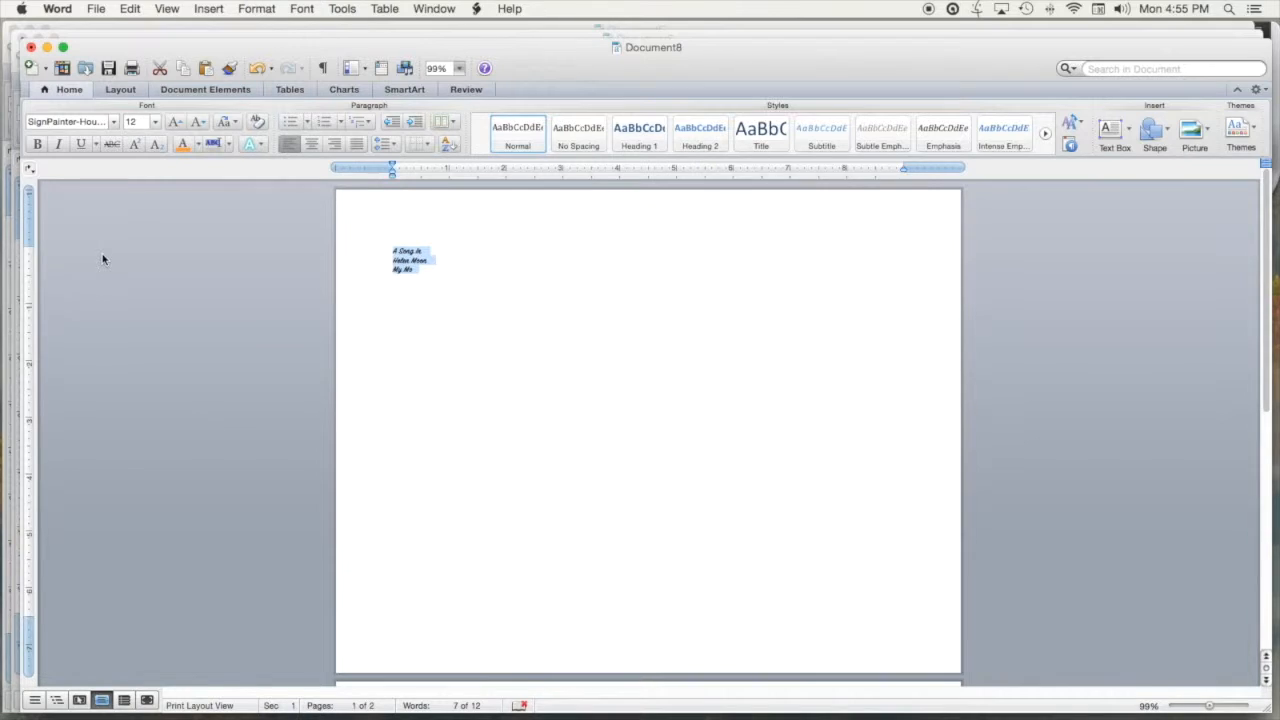
click(431, 264)
Enlarge the 'A Song In' title line to 180 pt
click(412, 242)
drag(425, 250, 392, 250)
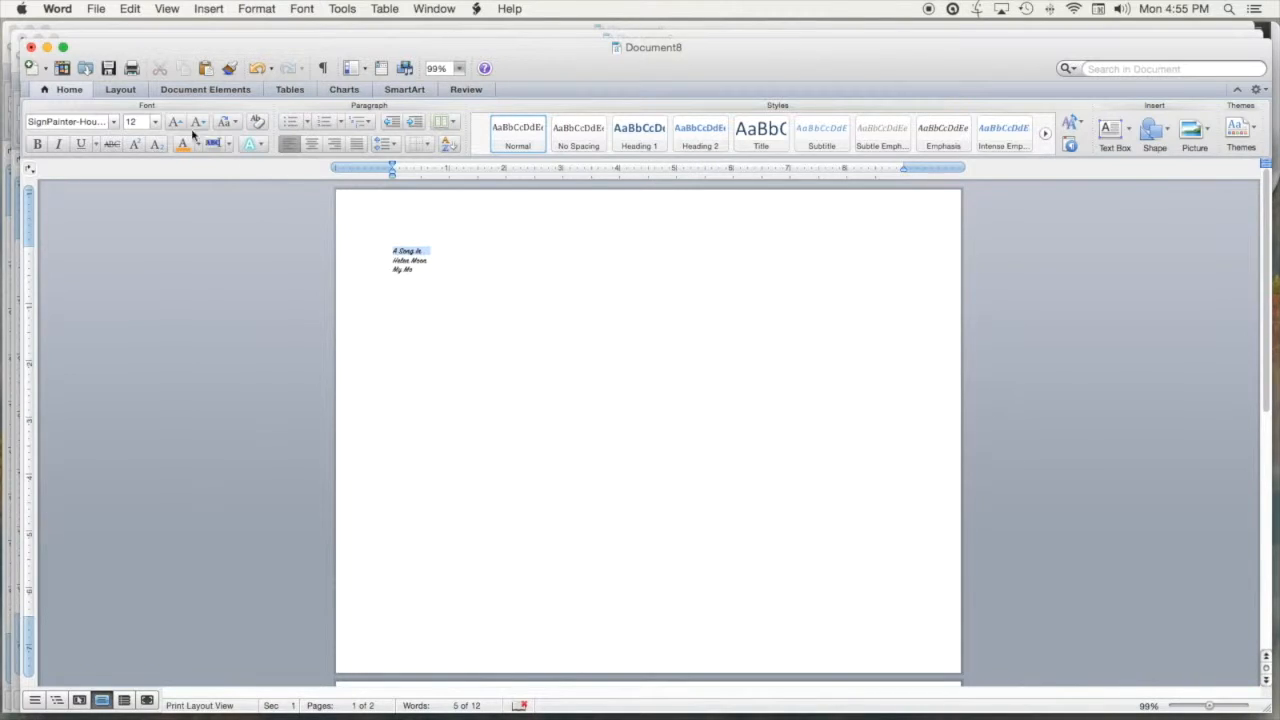
click(155, 122)
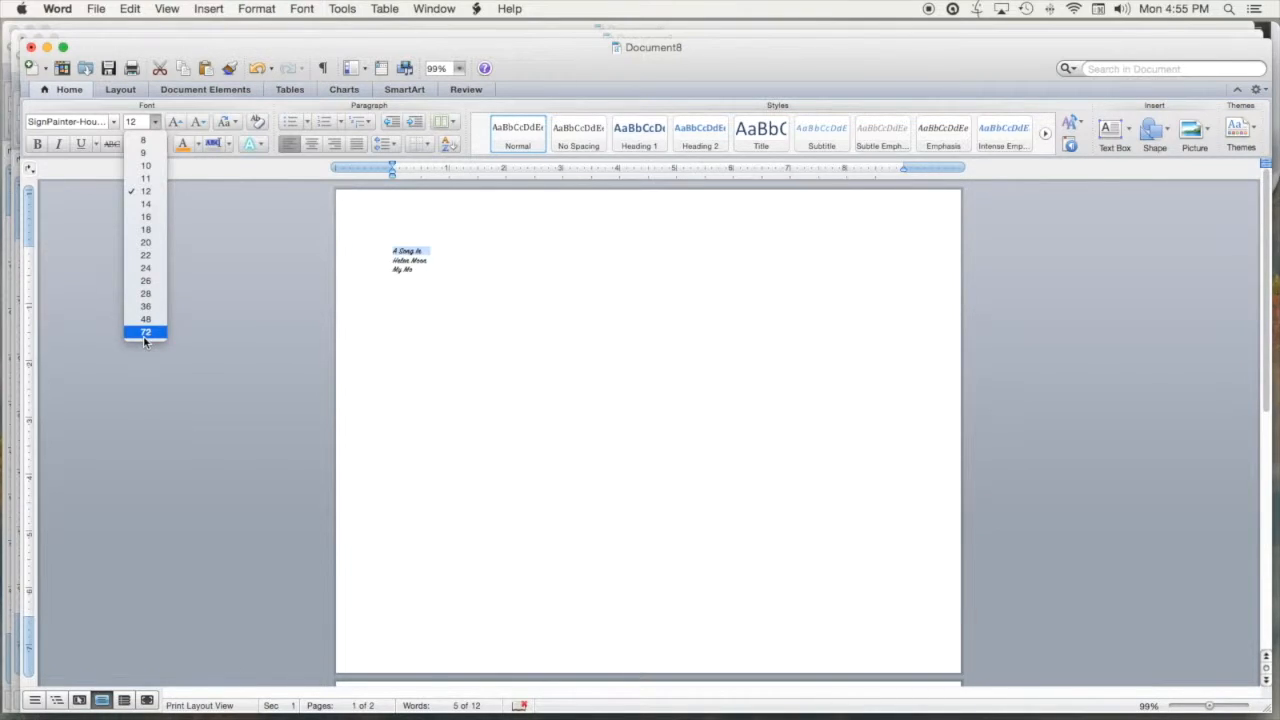
click(132, 122)
click(131, 121)
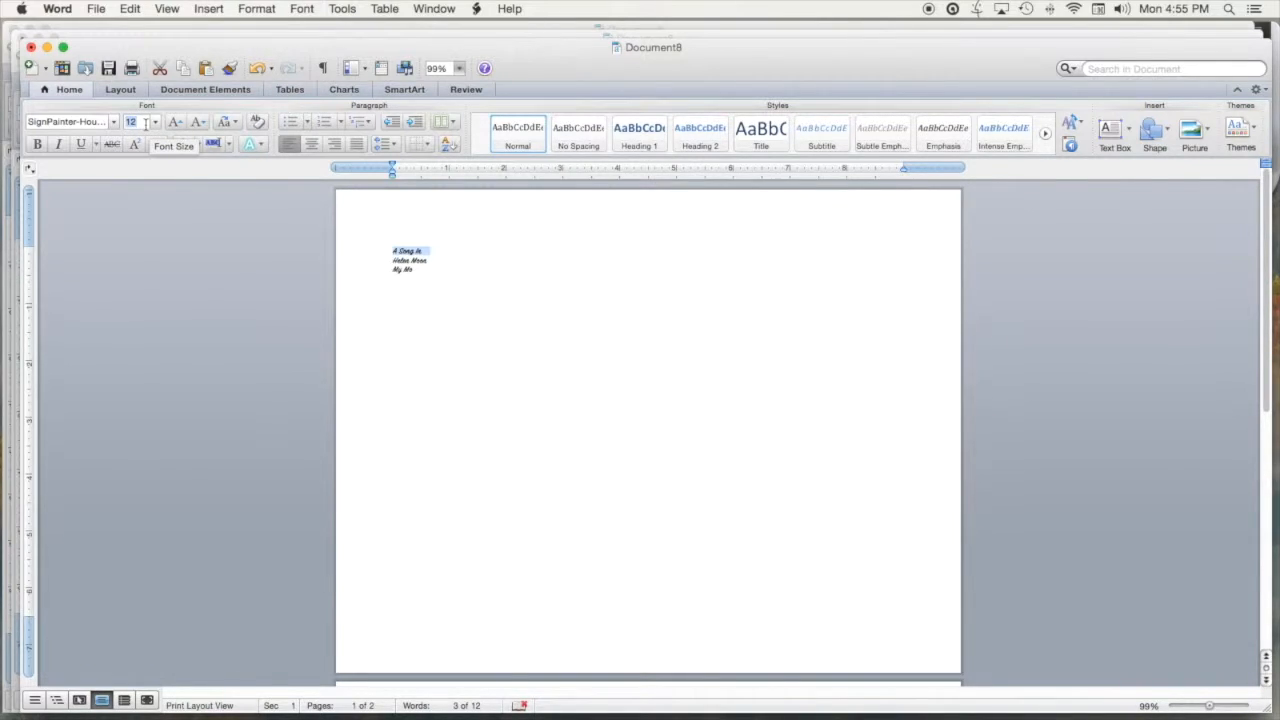
text(180)
click(156, 123)
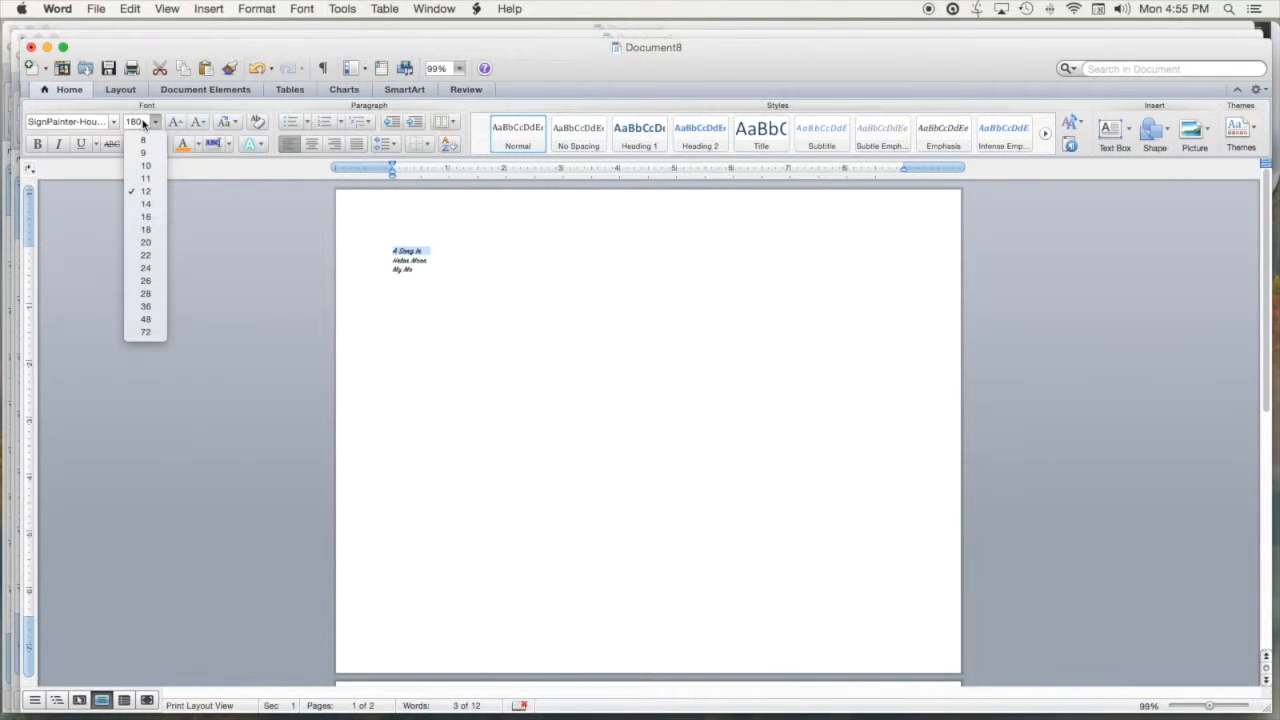
click(493, 269)
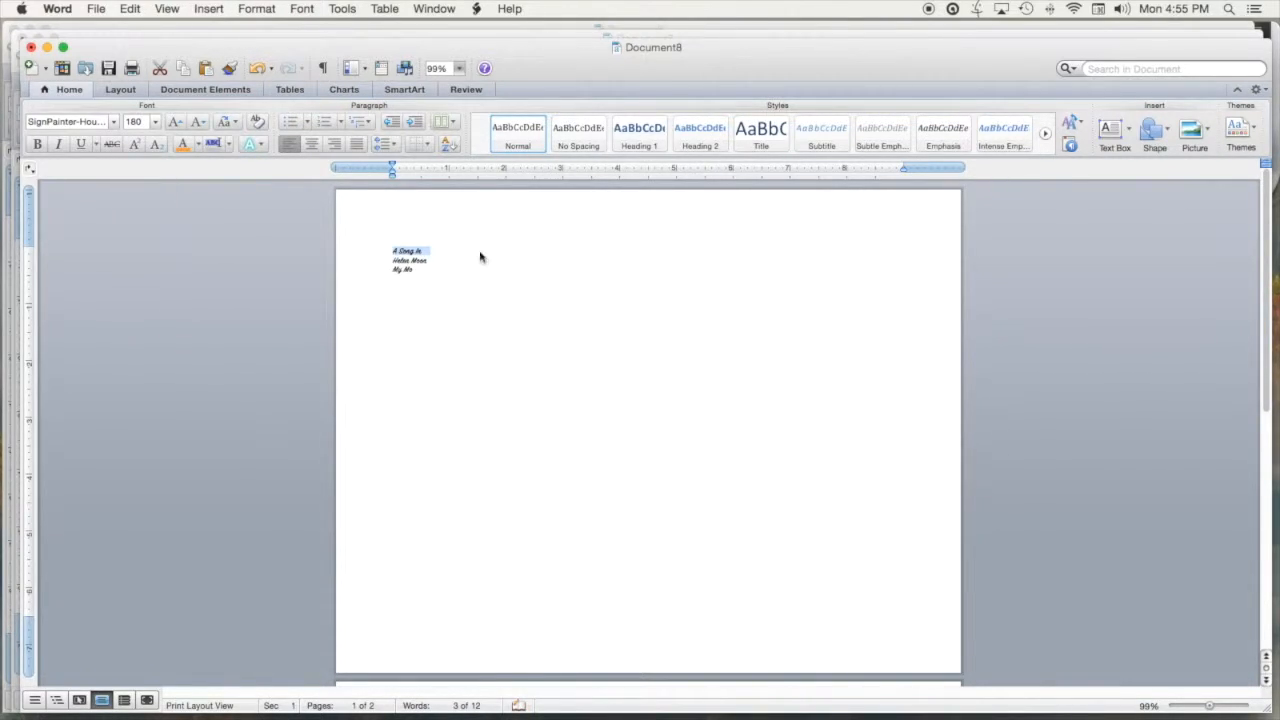
key(Return)
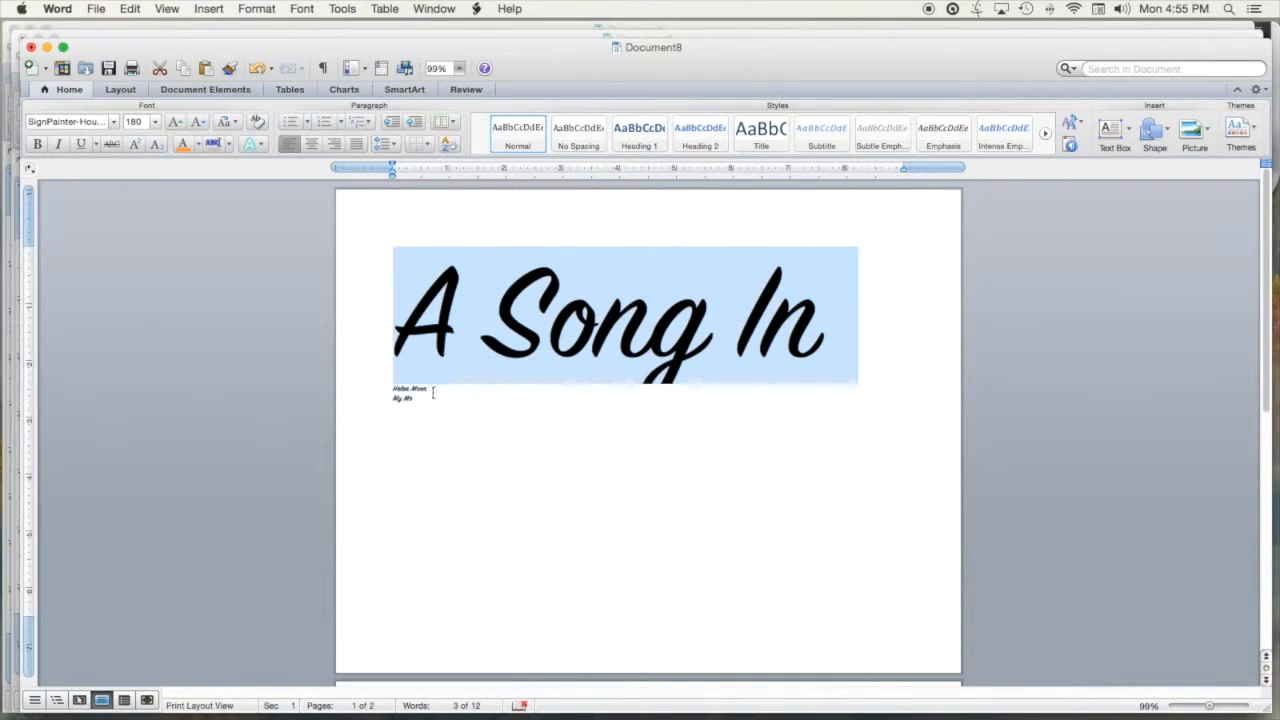
Set the author's name and 'My Mo' lines to 125 pt
drag(418, 400, 395, 396)
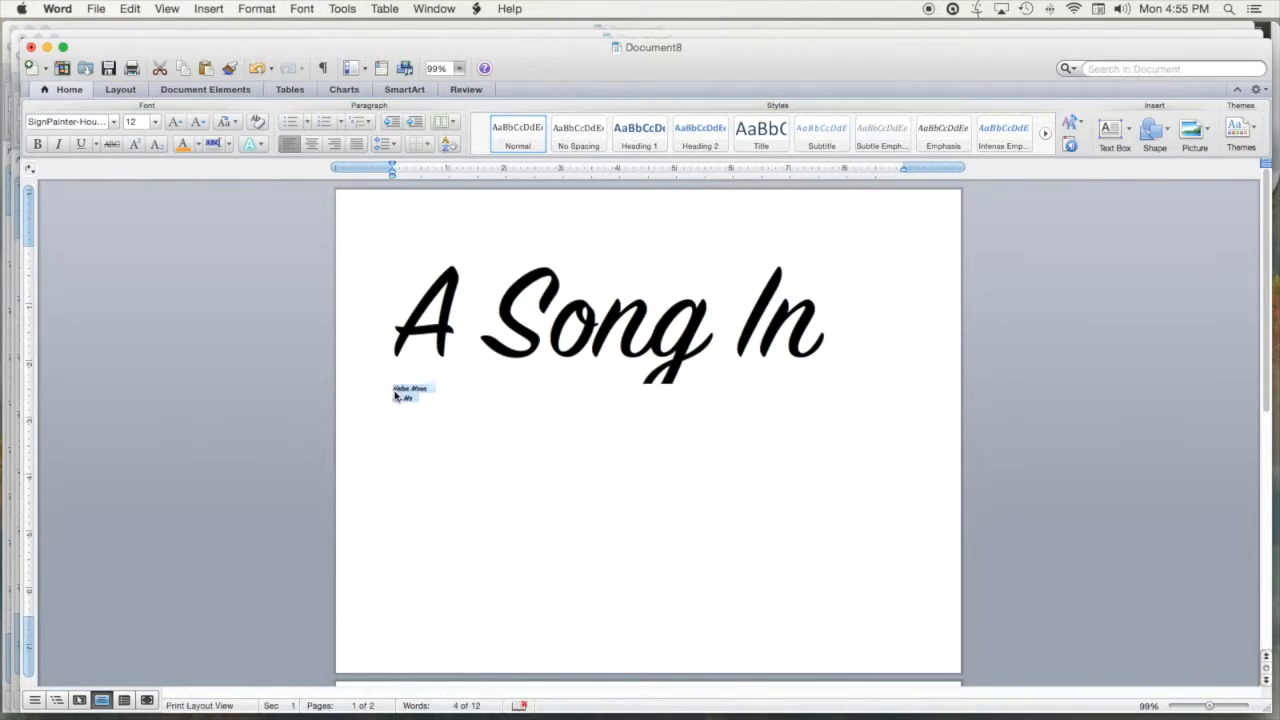
click(136, 122)
text(1)
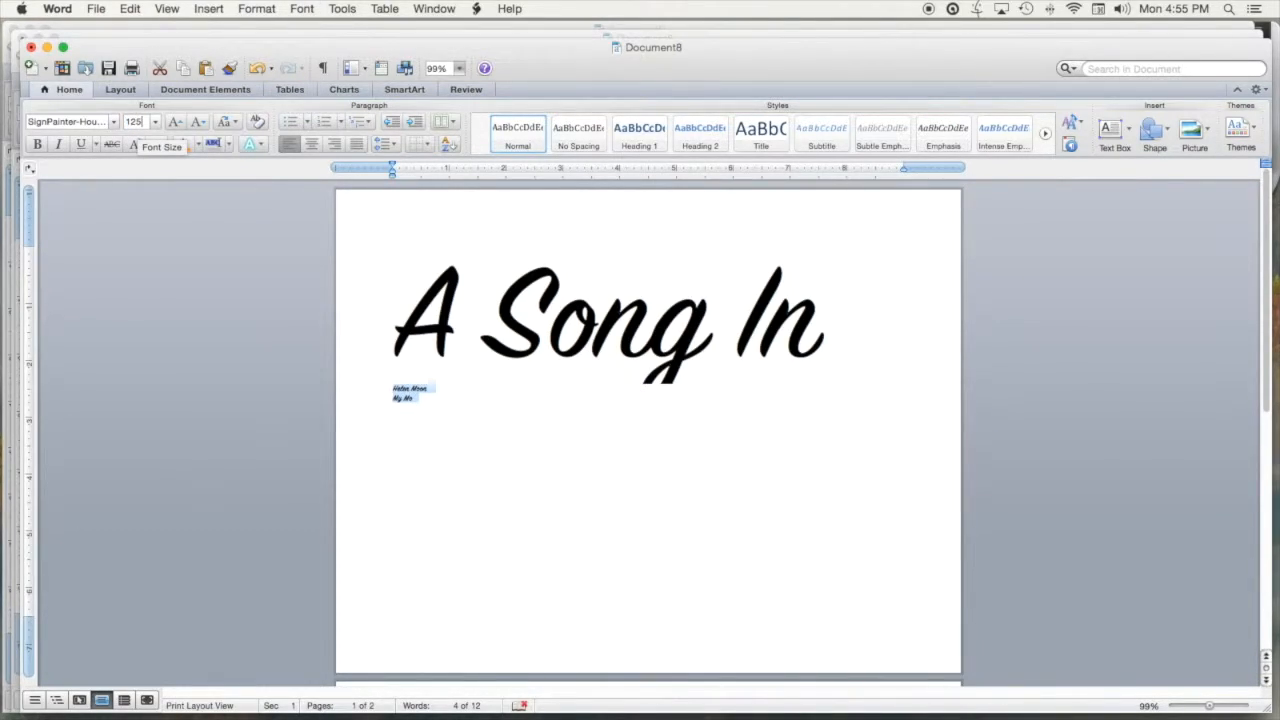
key(Return)
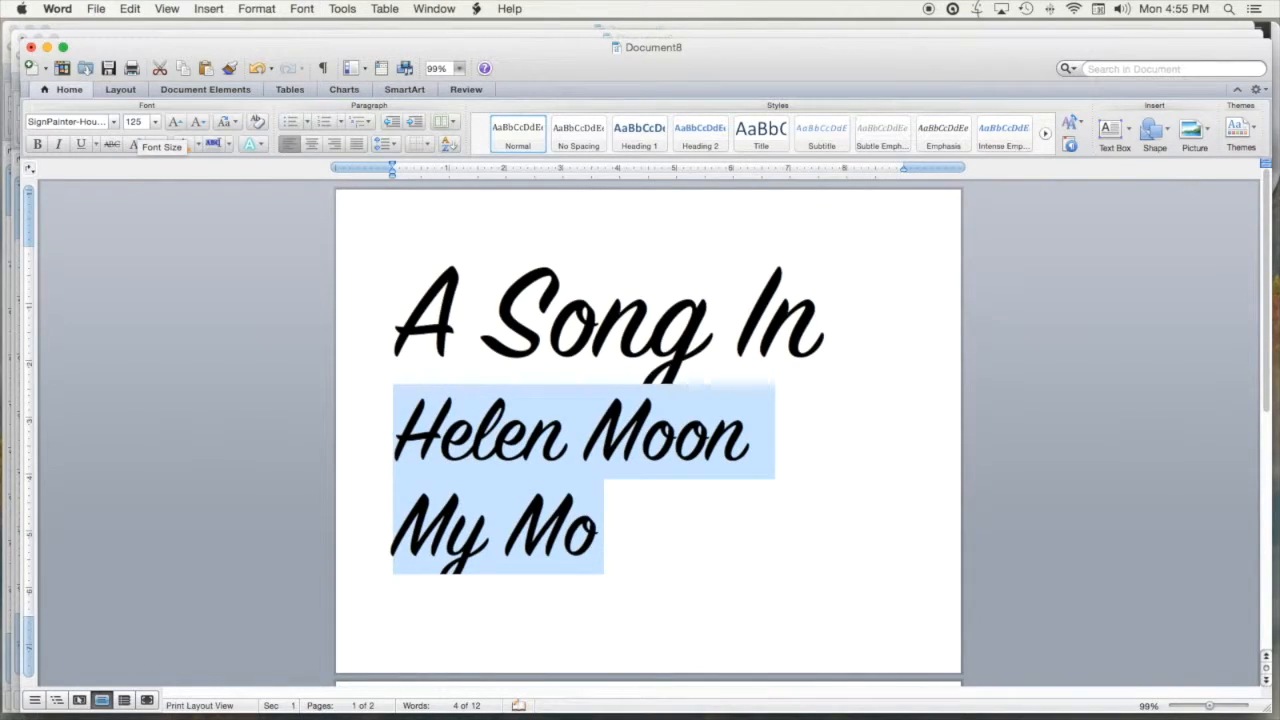
click(870, 539)
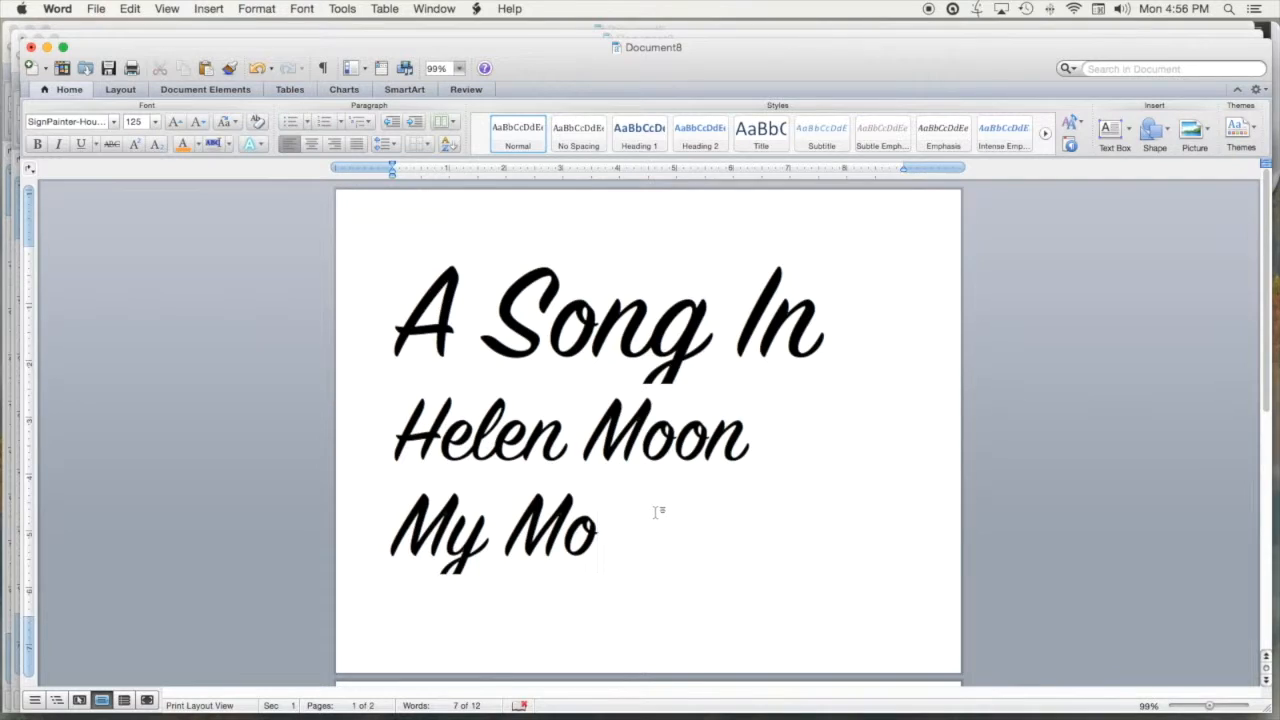
Right-align page 1's three script lines against the right margin
drag(605, 531, 449, 357)
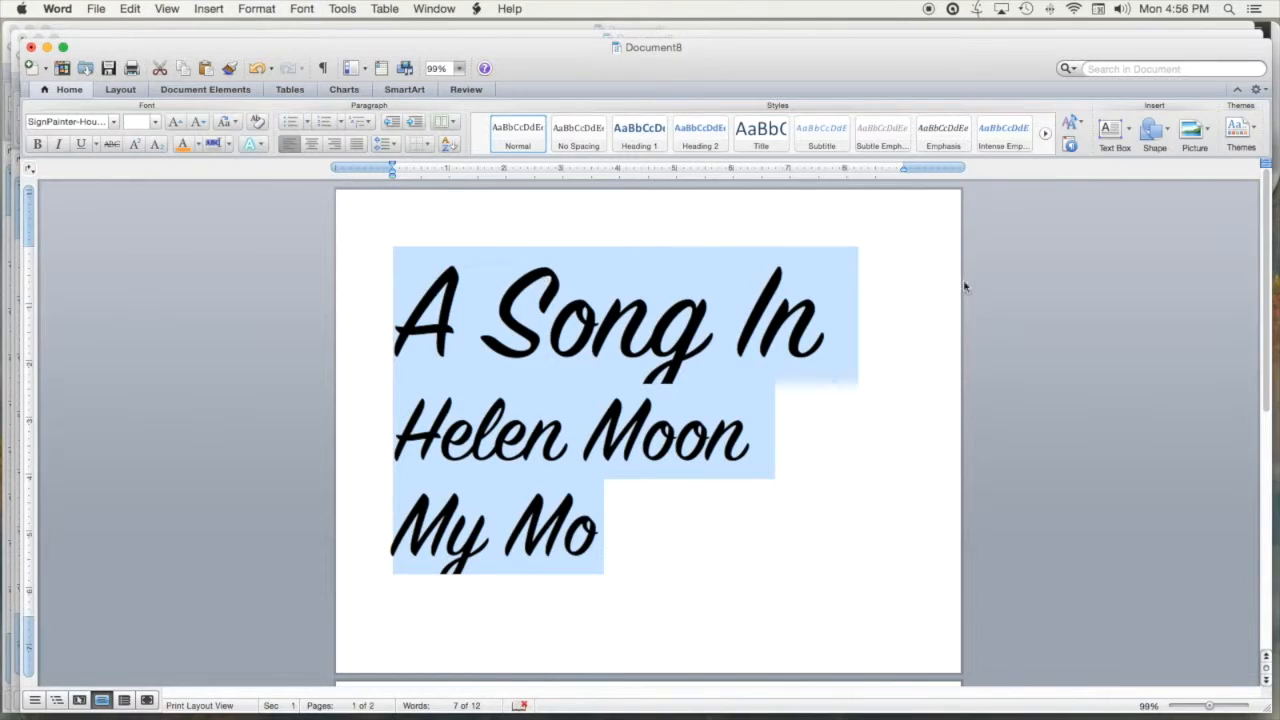
click(335, 145)
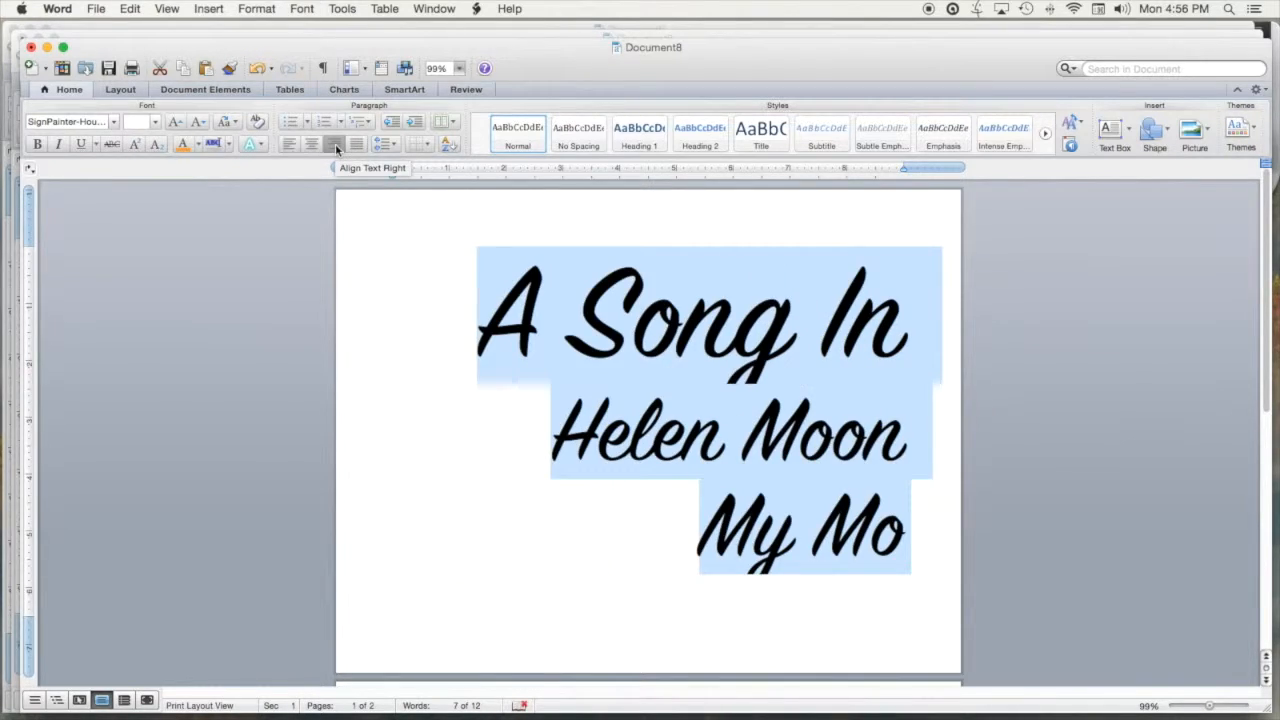
click(521, 525)
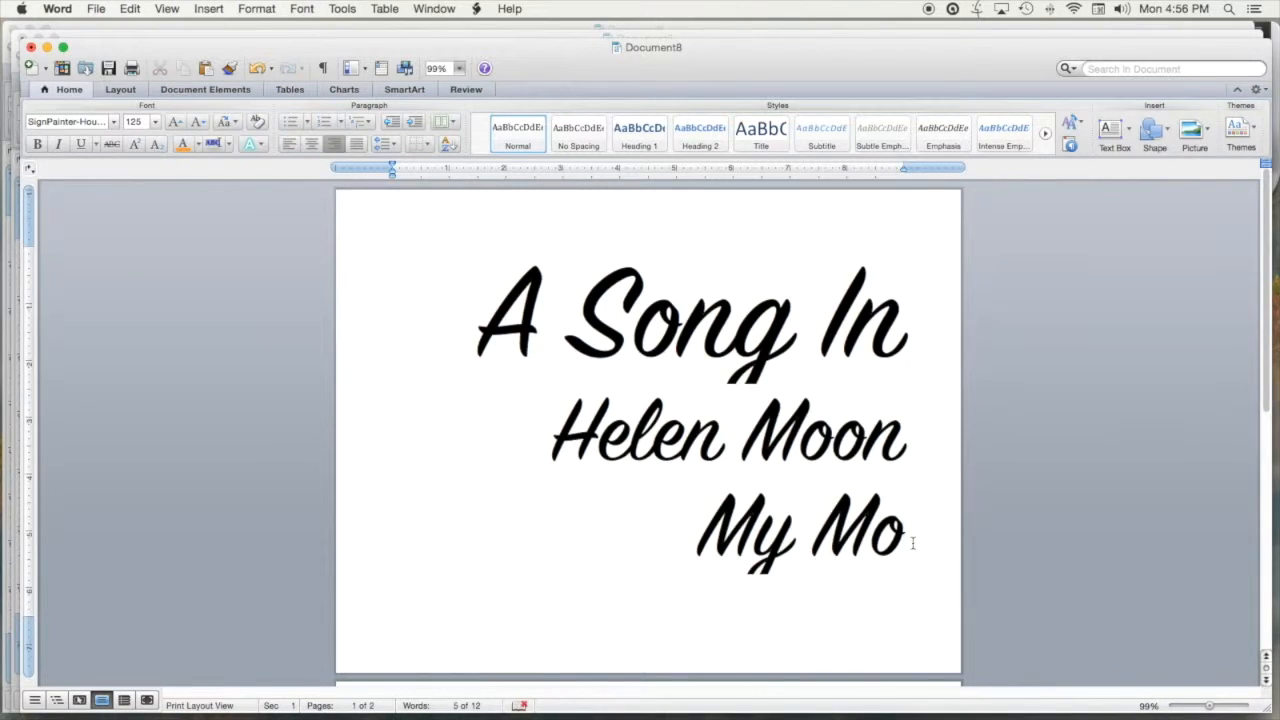
scroll(912, 543, down, 5)
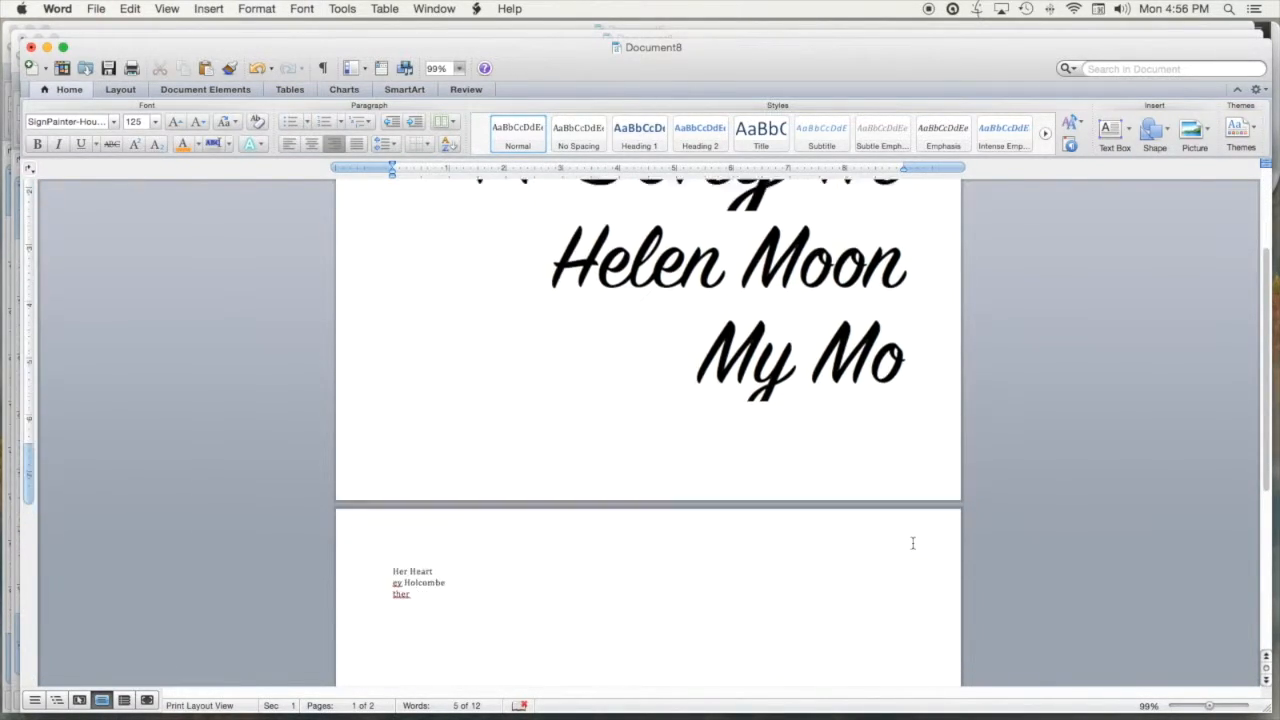
Set page 2's three lines in SignPainter-HouseScript
click(413, 537)
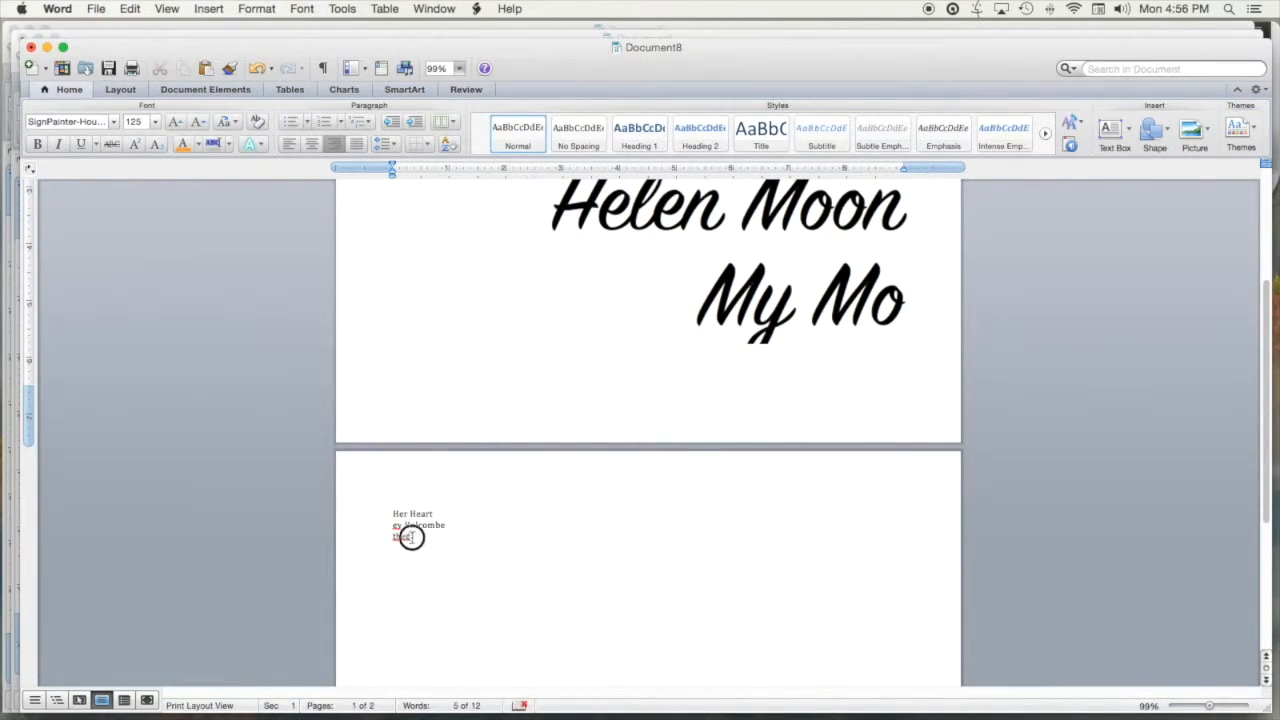
drag(413, 537, 389, 514)
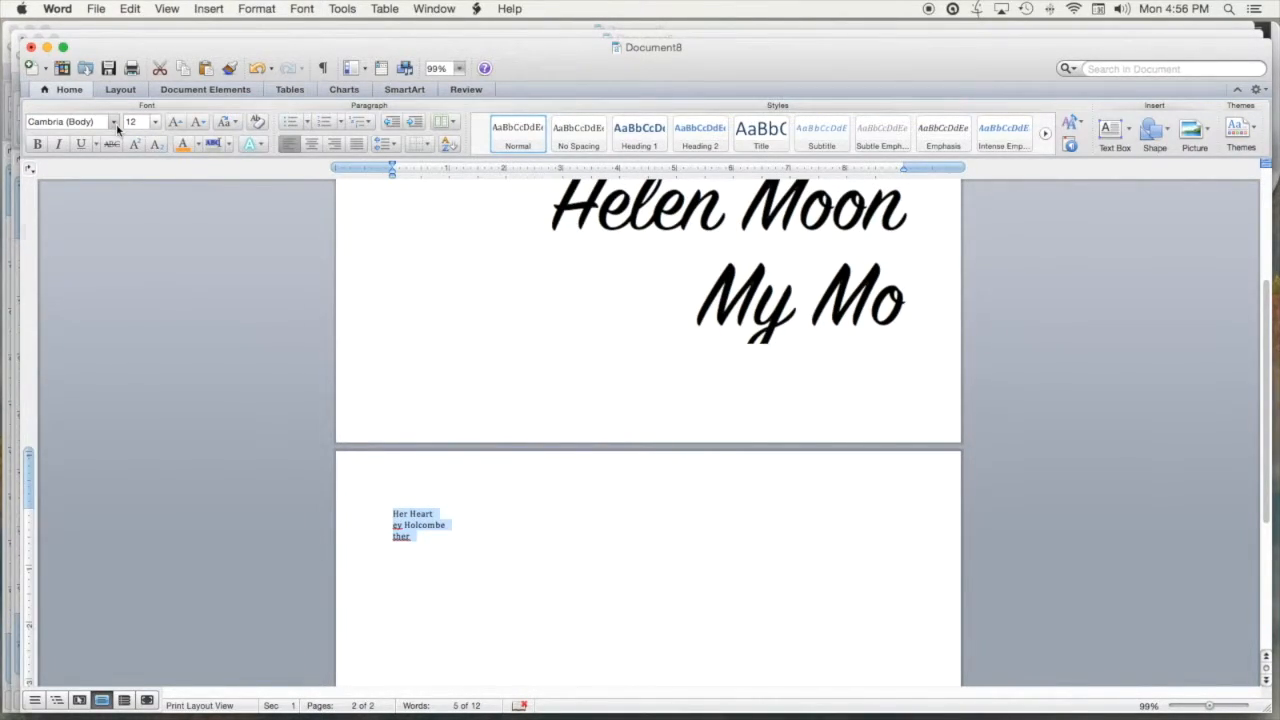
click(114, 122)
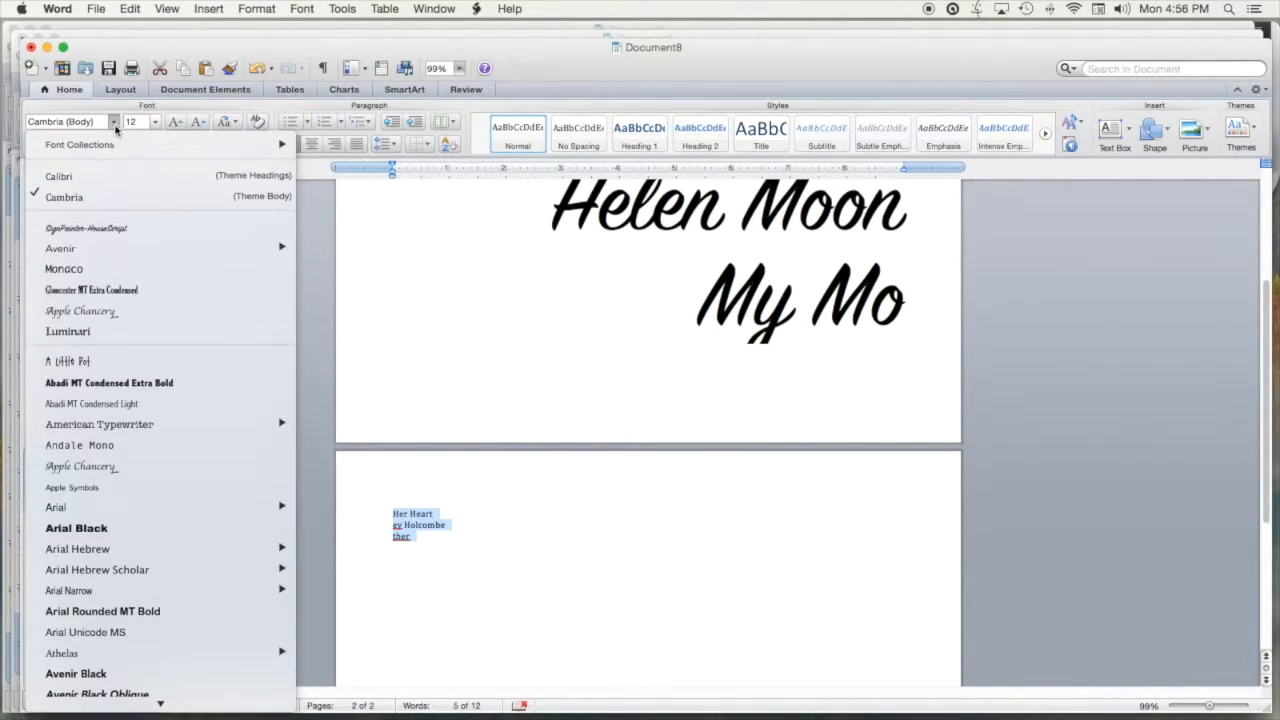
click(103, 230)
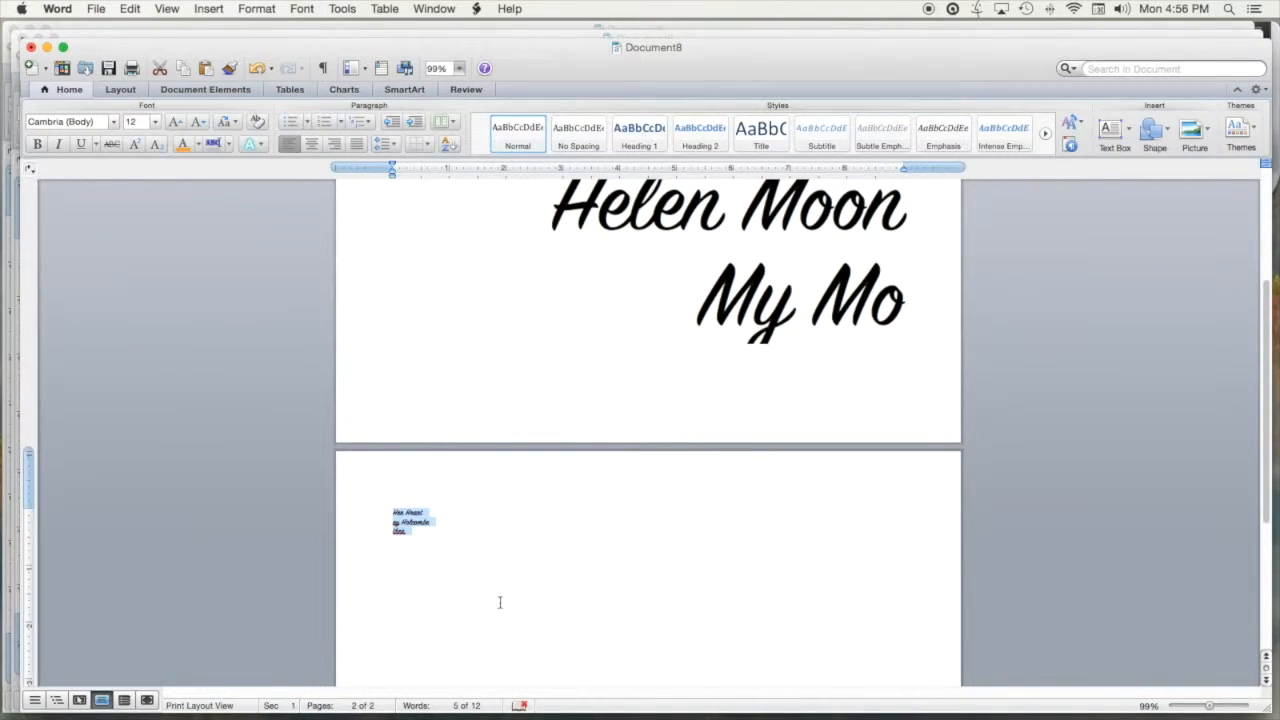
scroll(520, 584, down, 5)
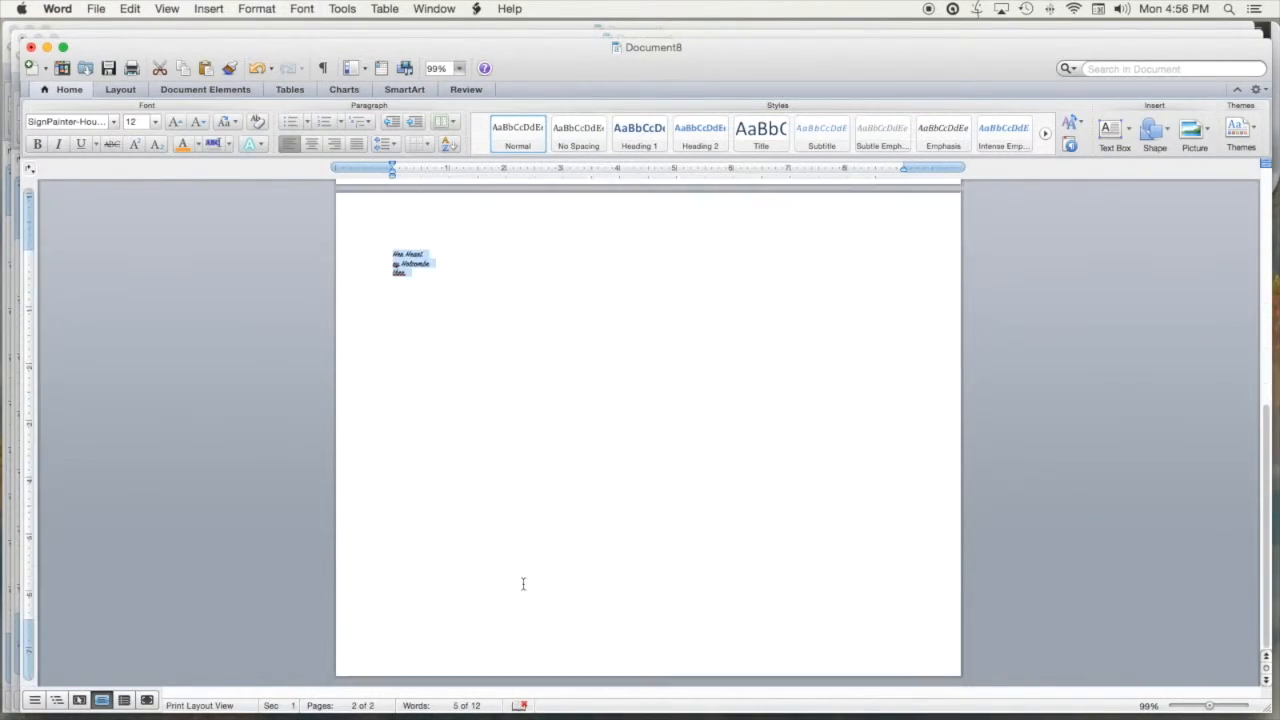
click(456, 246)
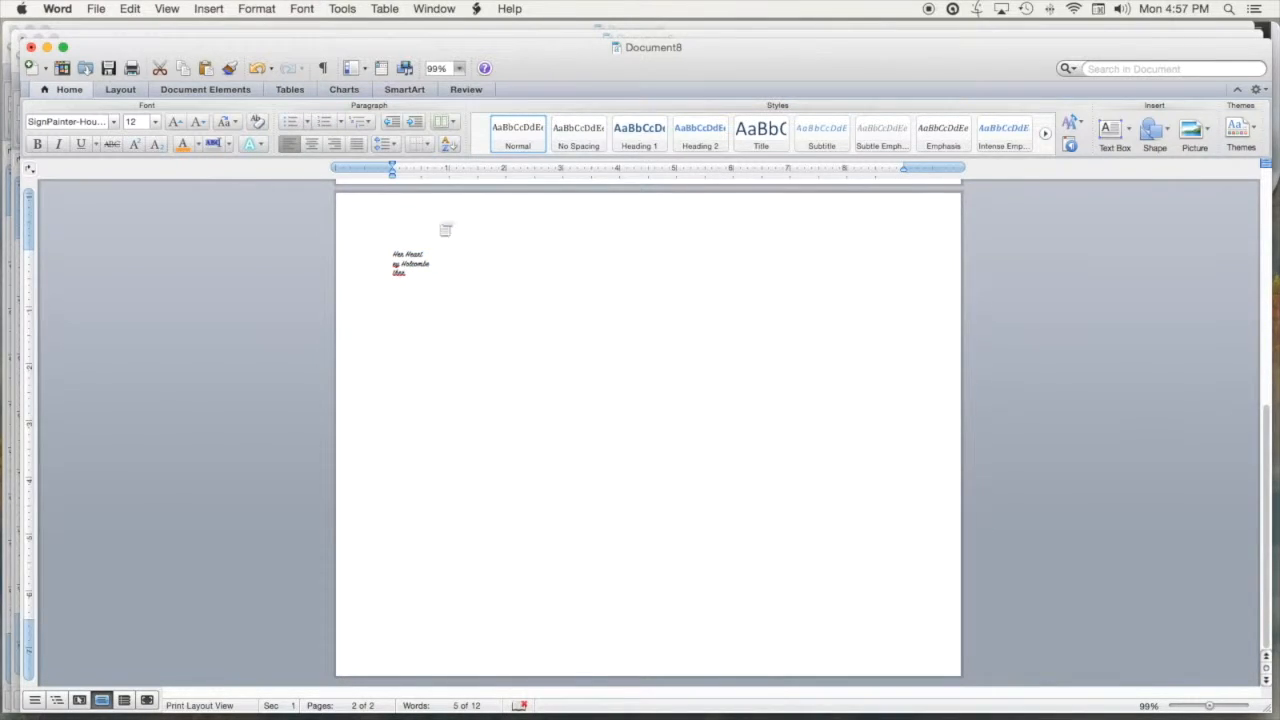
click(424, 249)
Enlarge the 'Her Heart' title on page 2 to 180 pt
drag(422, 253, 392, 254)
click(137, 121)
text(1)
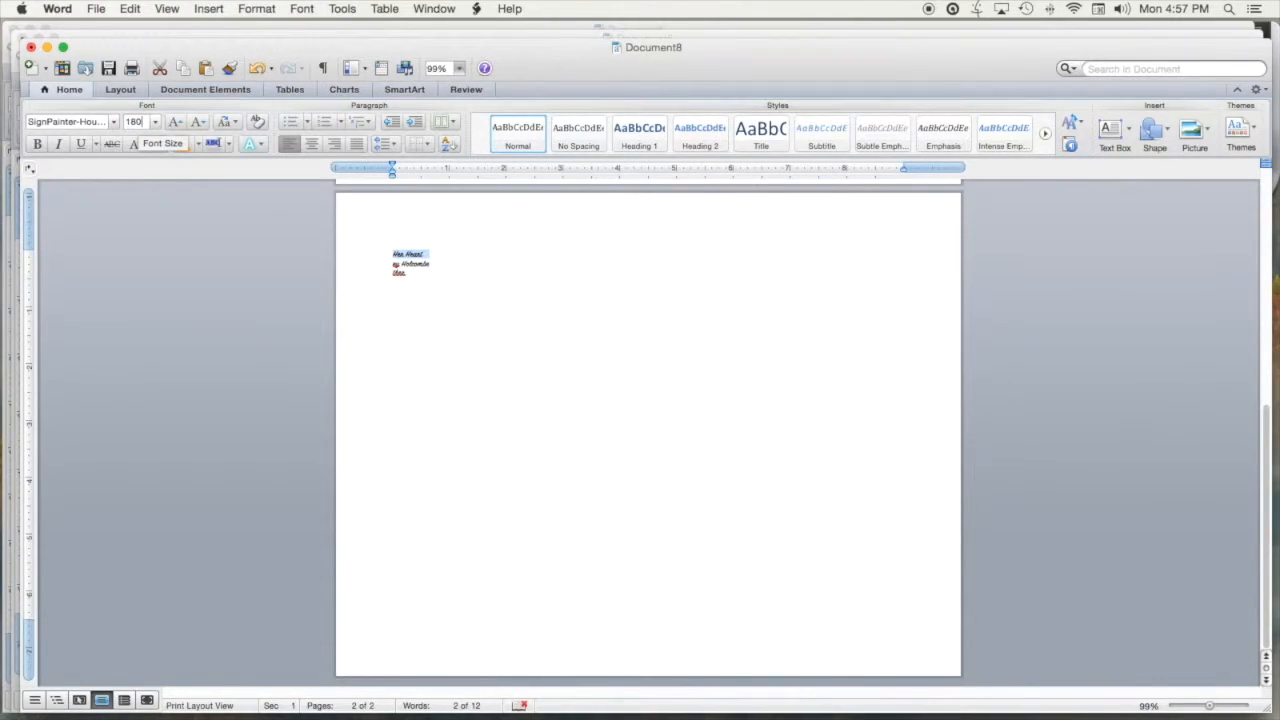
text(80)
key(Return)
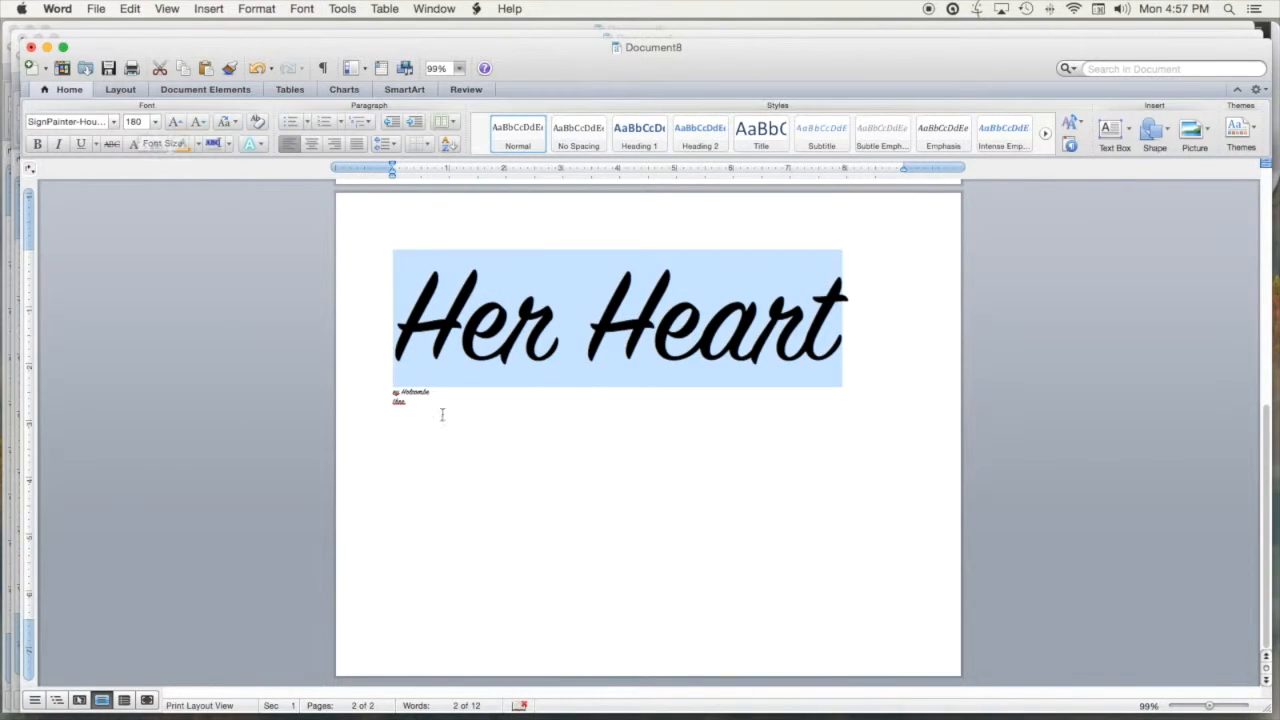
click(397, 335)
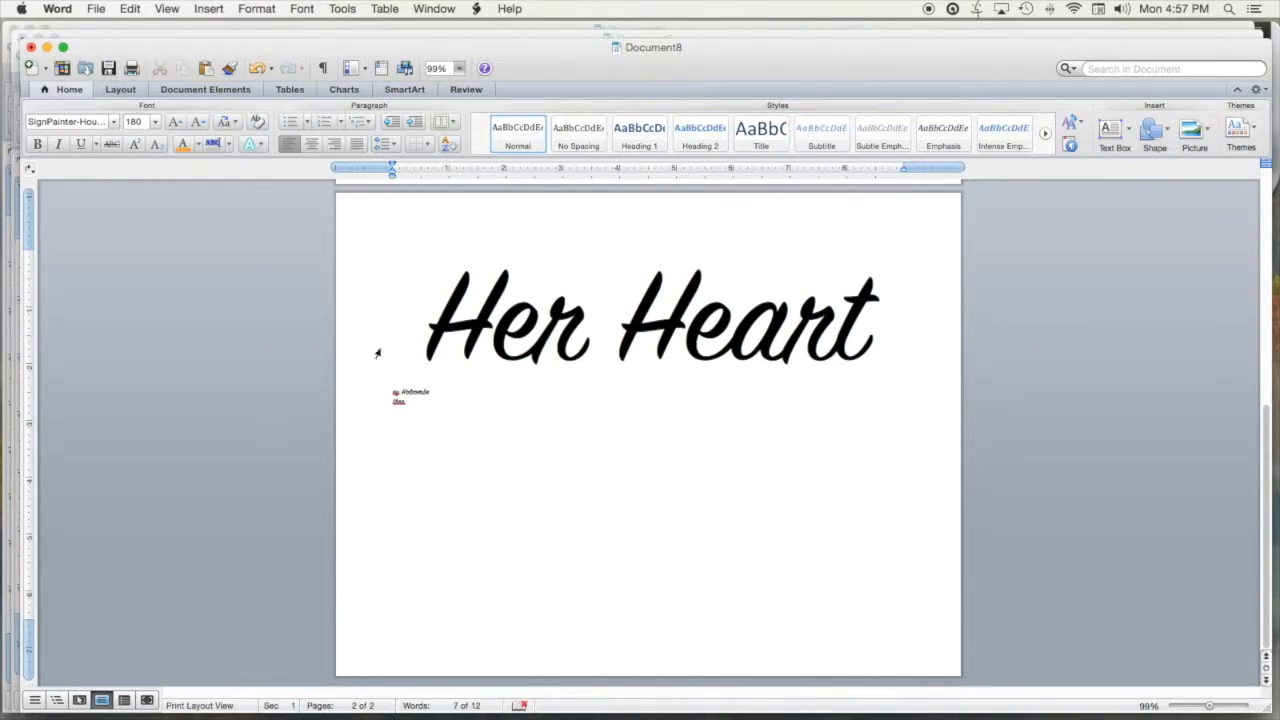
Set the name-ending and 'ther' lines on page 2 to 125 pt
drag(440, 393, 395, 391)
click(410, 403)
click(386, 394)
drag(418, 403, 394, 391)
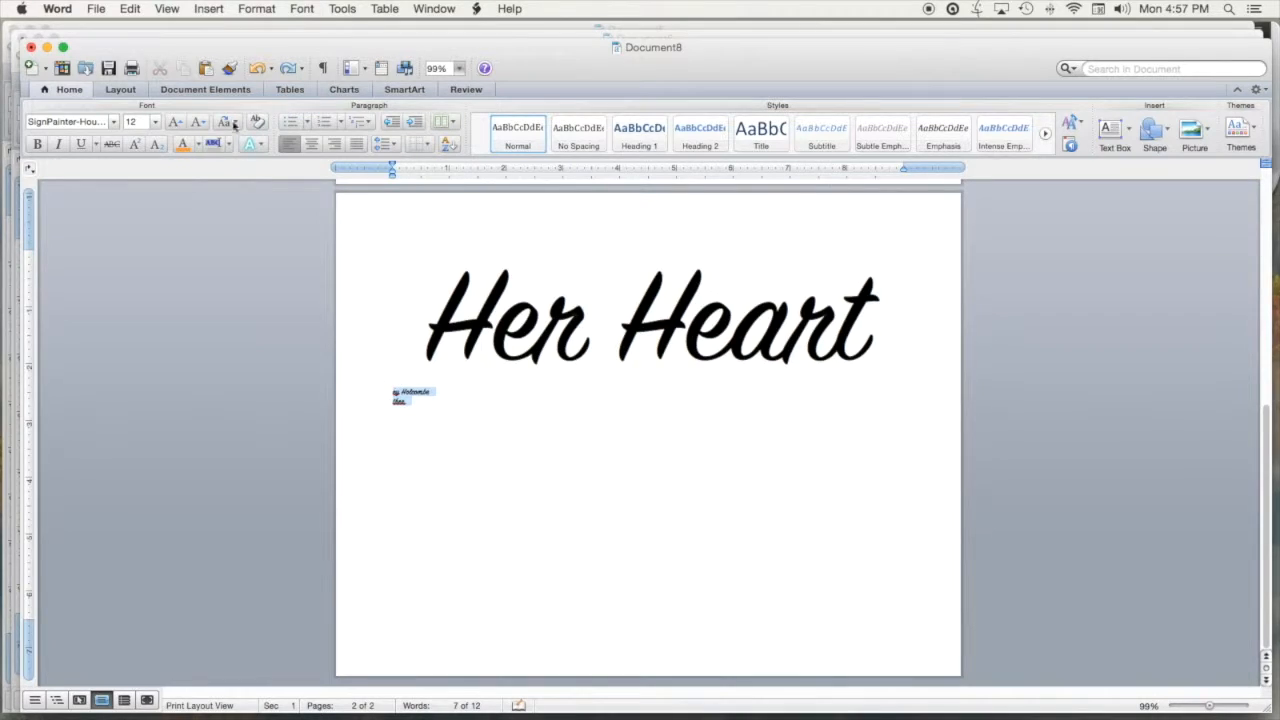
click(133, 121)
text(12)
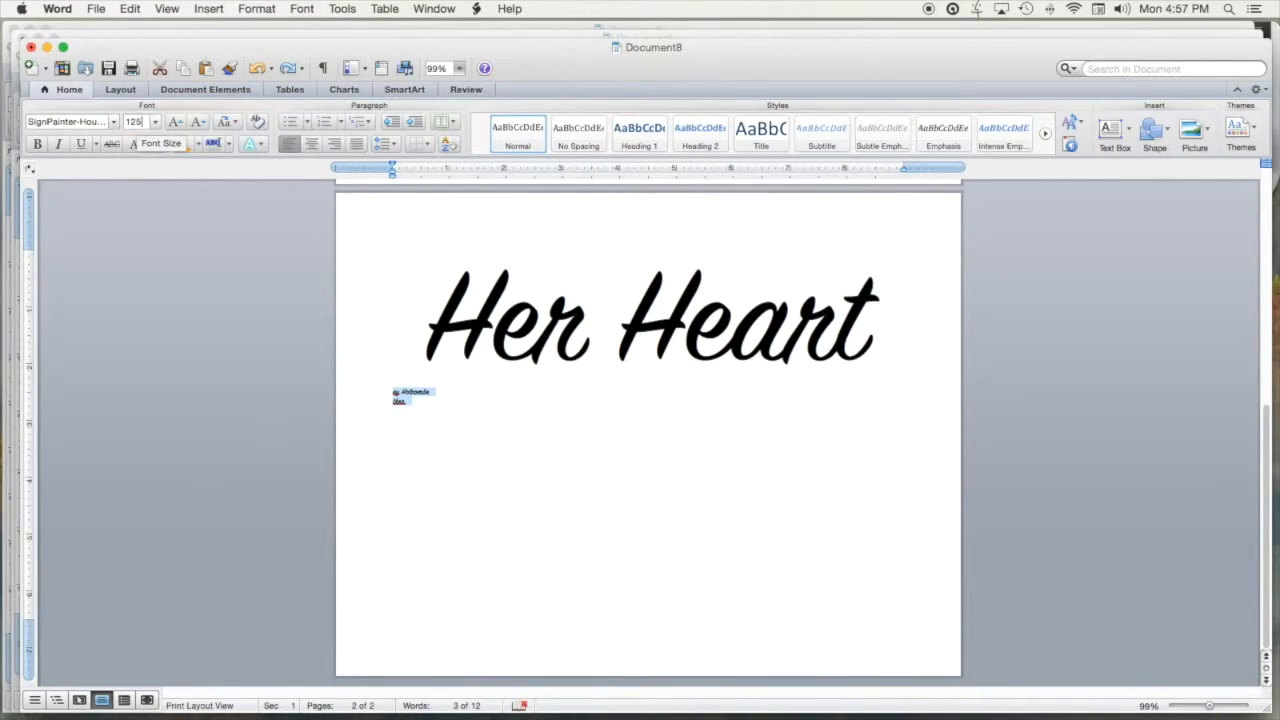
key(Return)
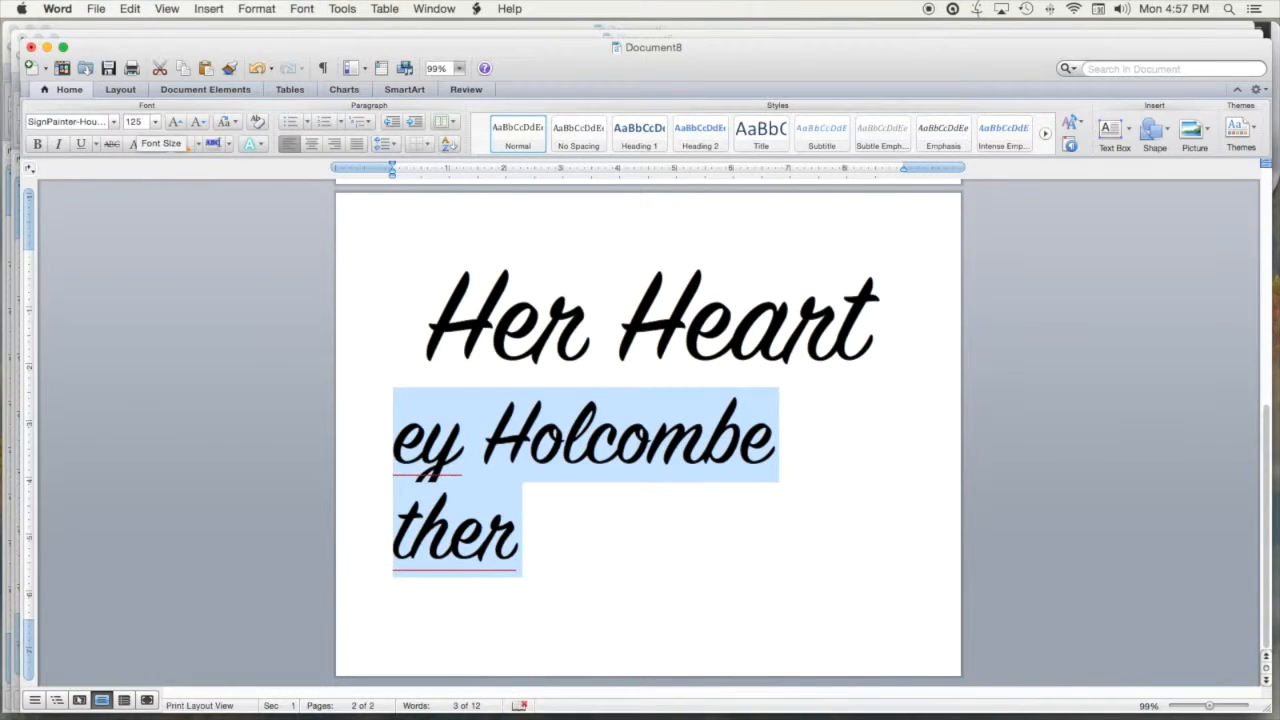
click(784, 551)
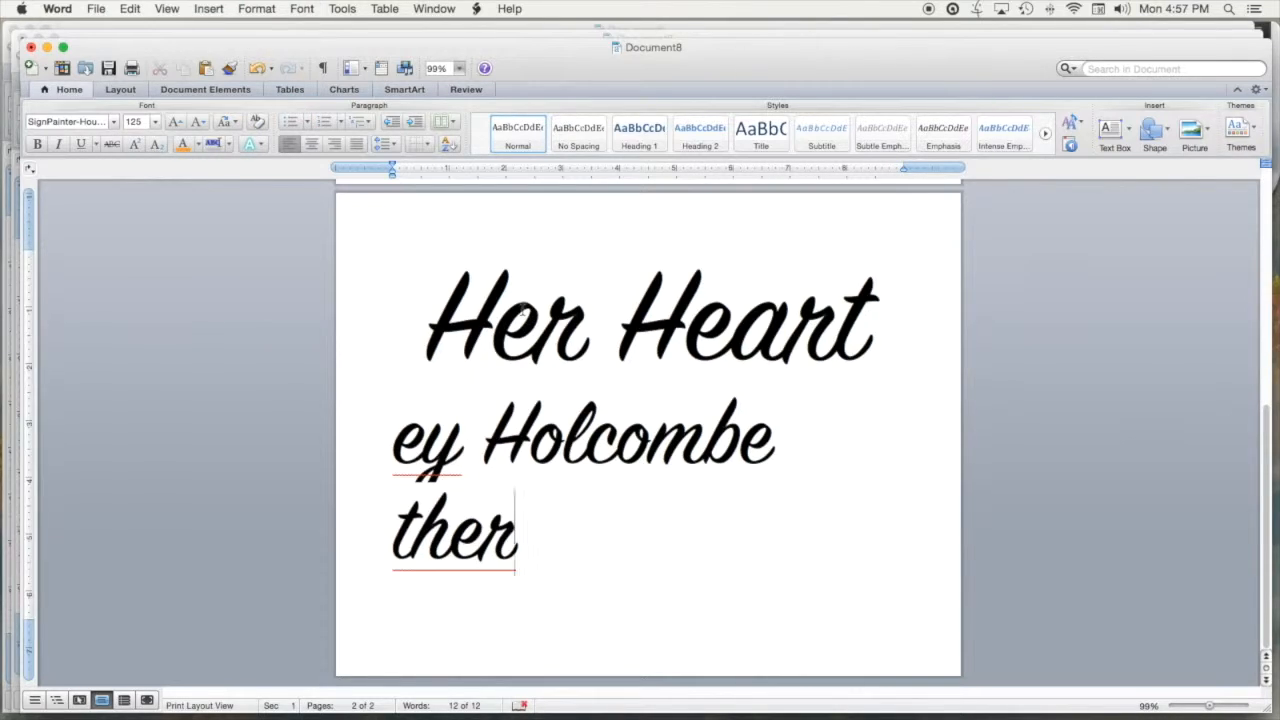
drag(543, 540, 428, 345)
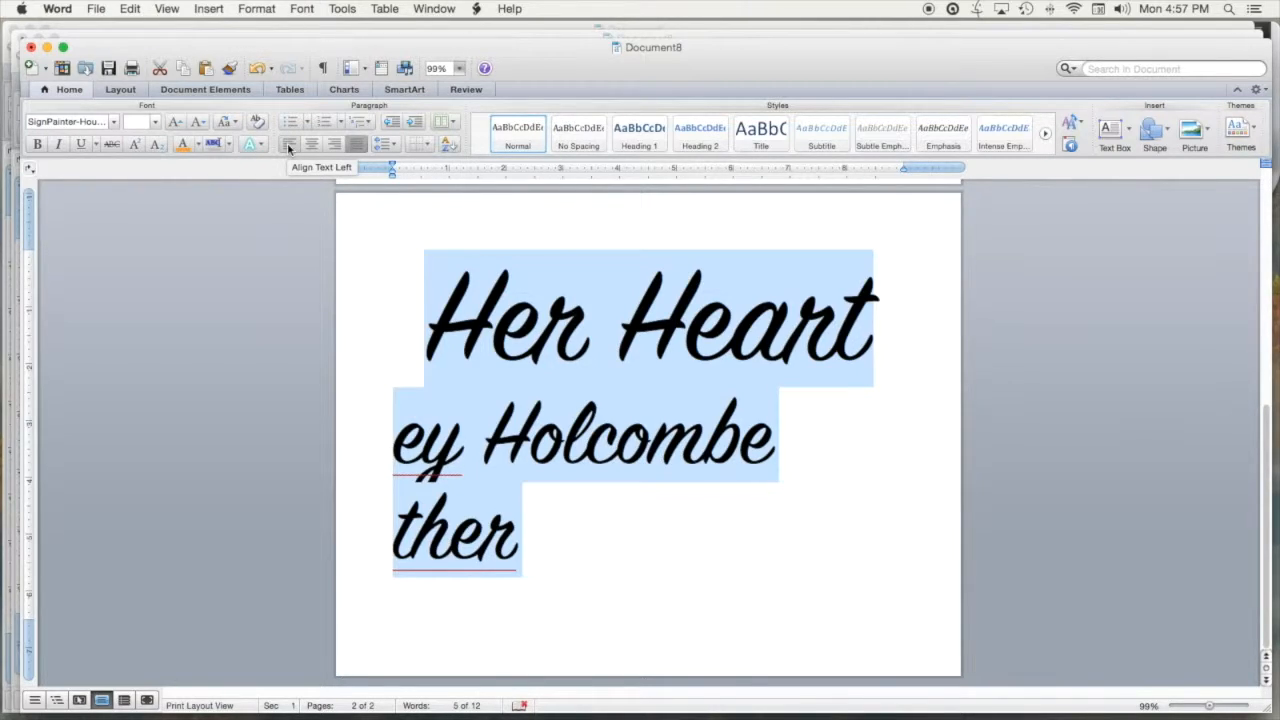
click(598, 545)
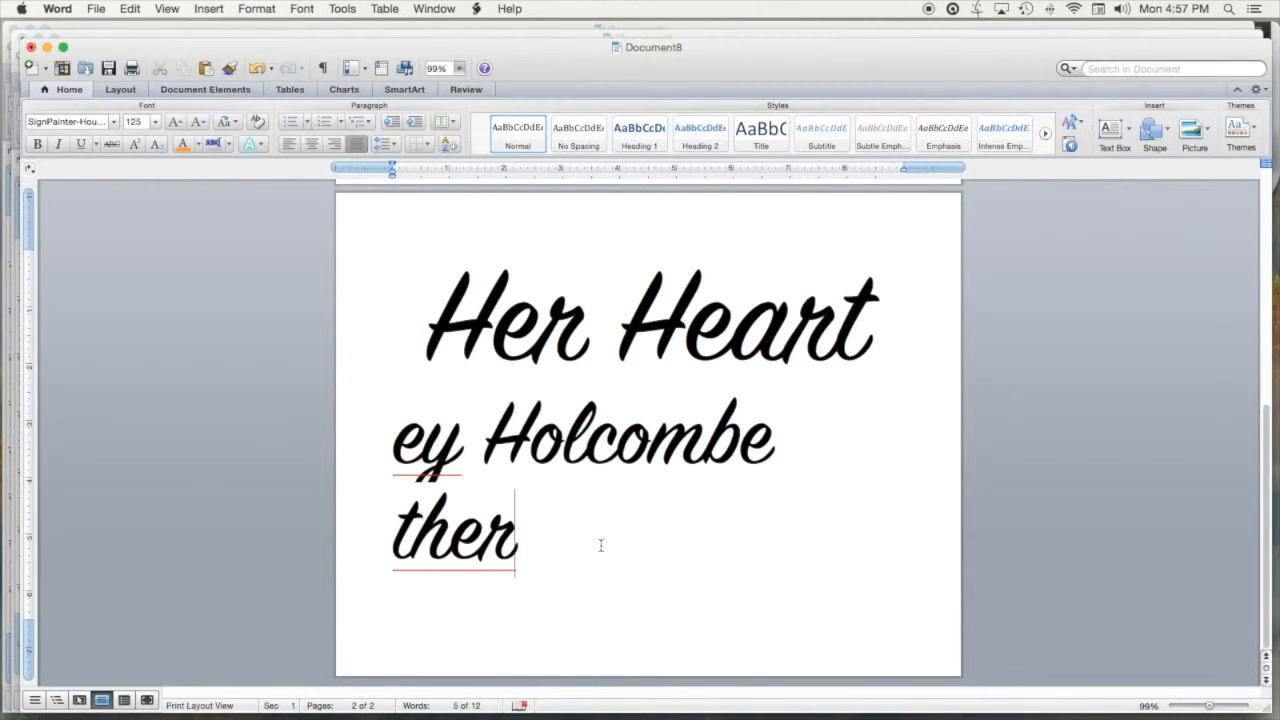
scroll(593, 546, up, 8)
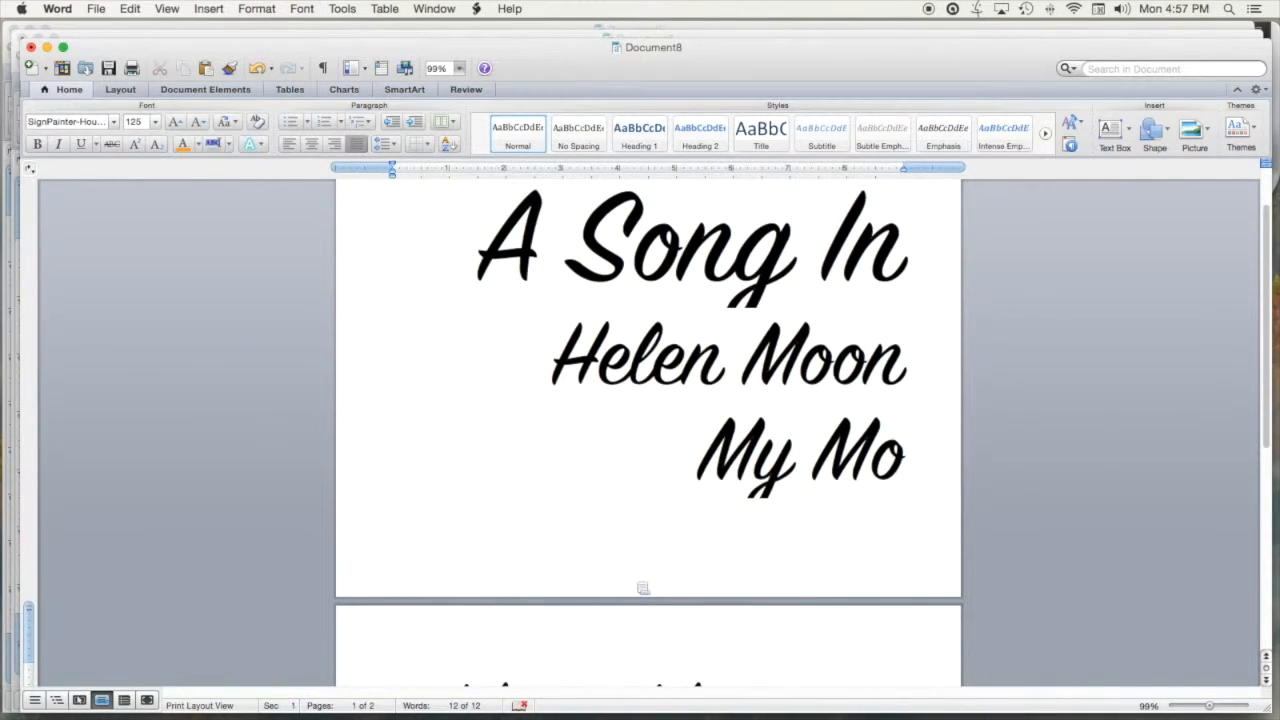
Scroll through both pages to review the finished script layout
scroll(640, 580, down, 5)
scroll(637, 580, down, 2)
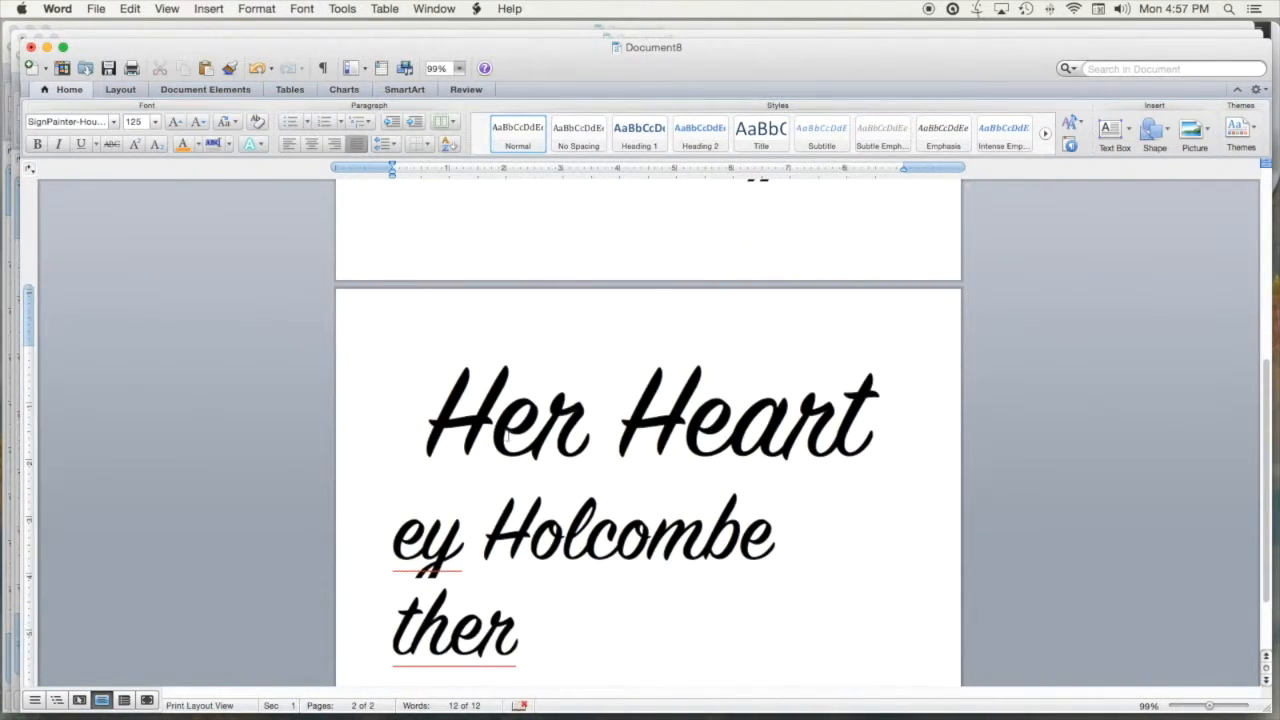
scroll(621, 515, down, 1)
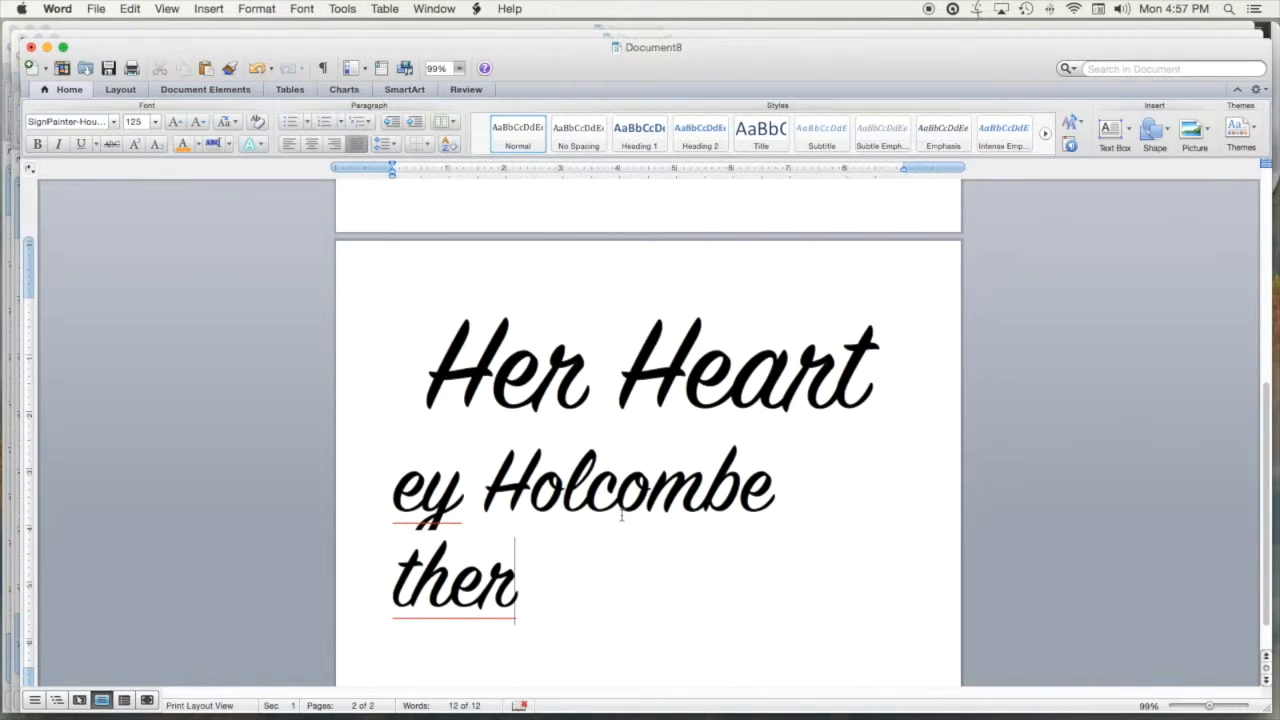
scroll(621, 515, down, 1)
scroll(621, 515, up, 10)
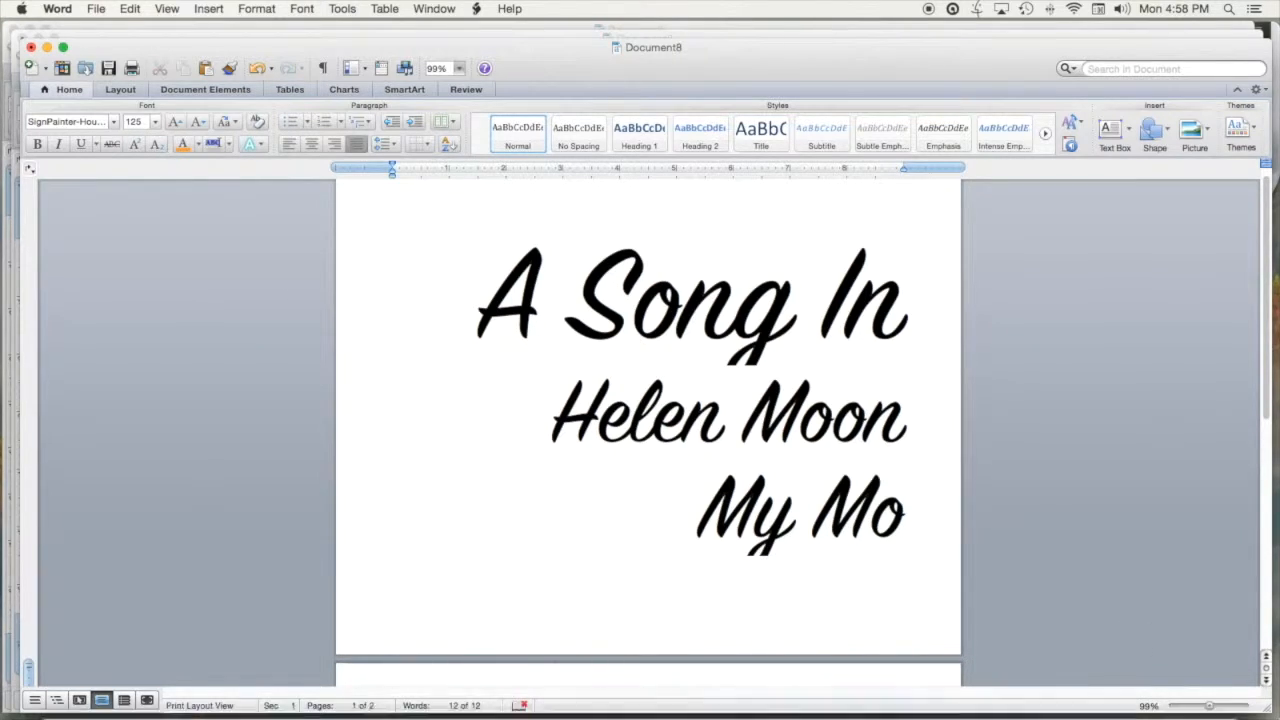
Open the Print dialog for the EPSON Stylus CX7400 and its settings pane list
click(110, 8)
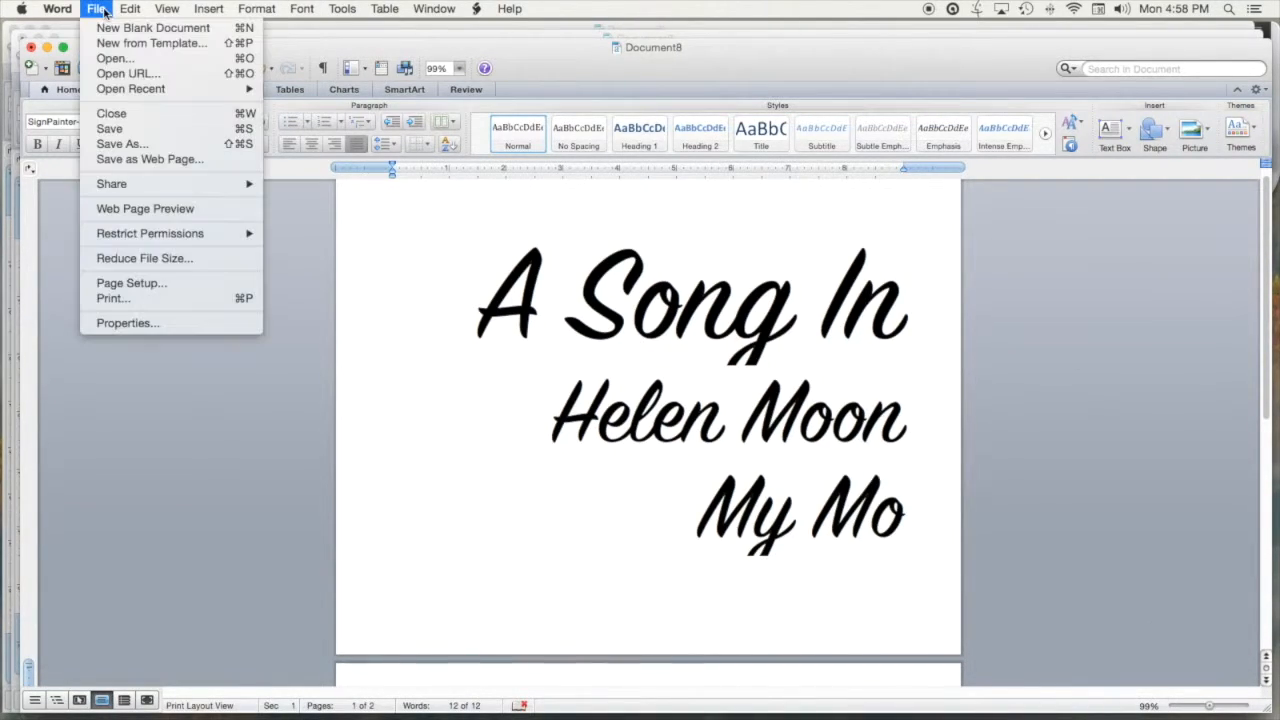
click(111, 300)
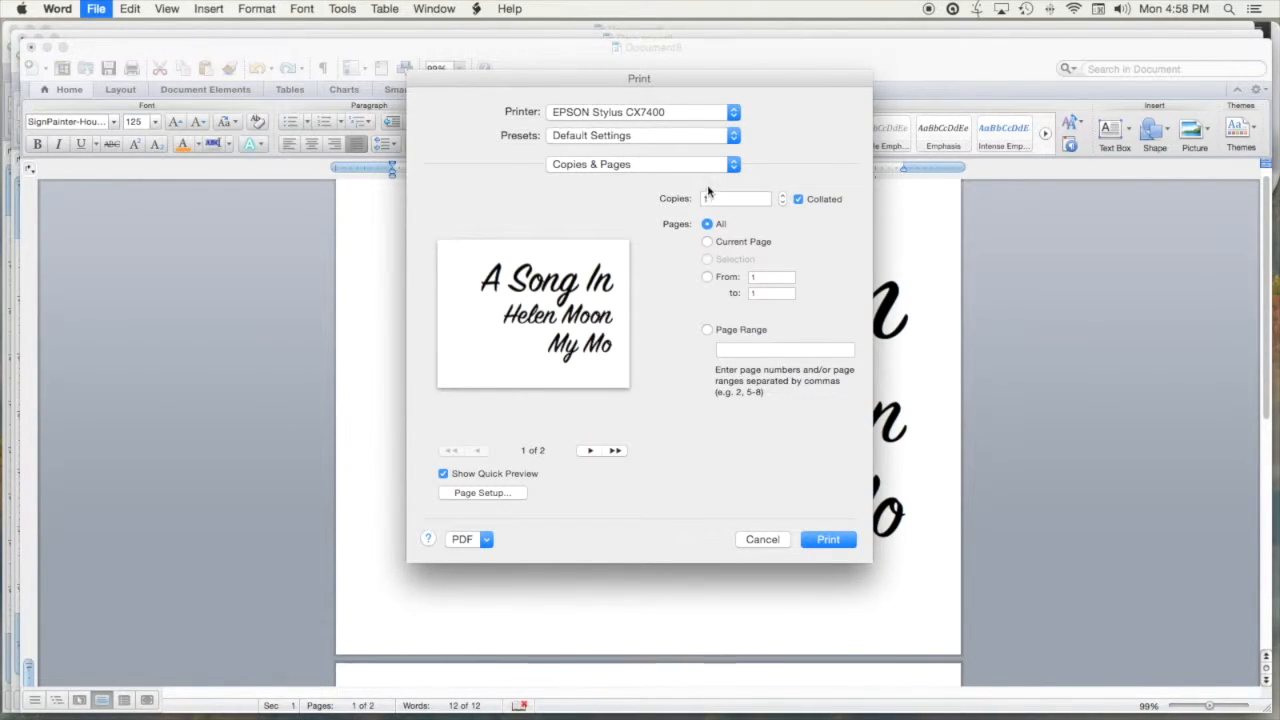
click(734, 168)
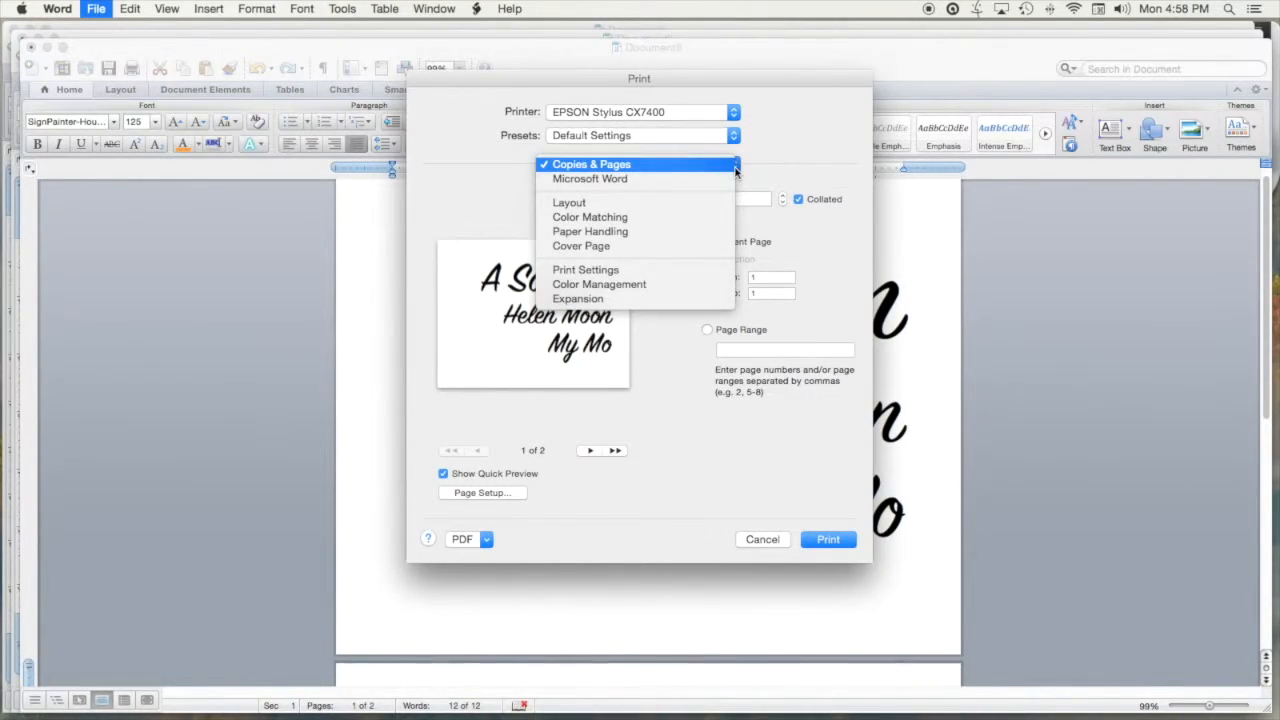
click(774, 172)
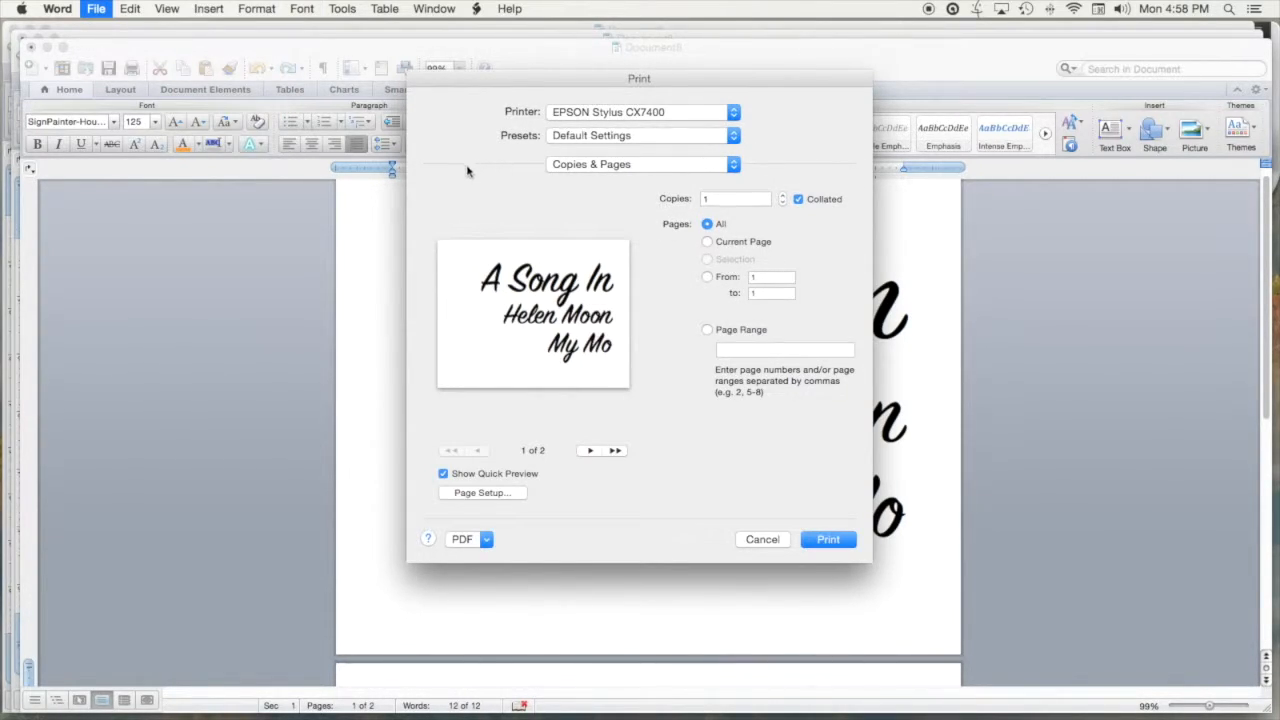
click(732, 166)
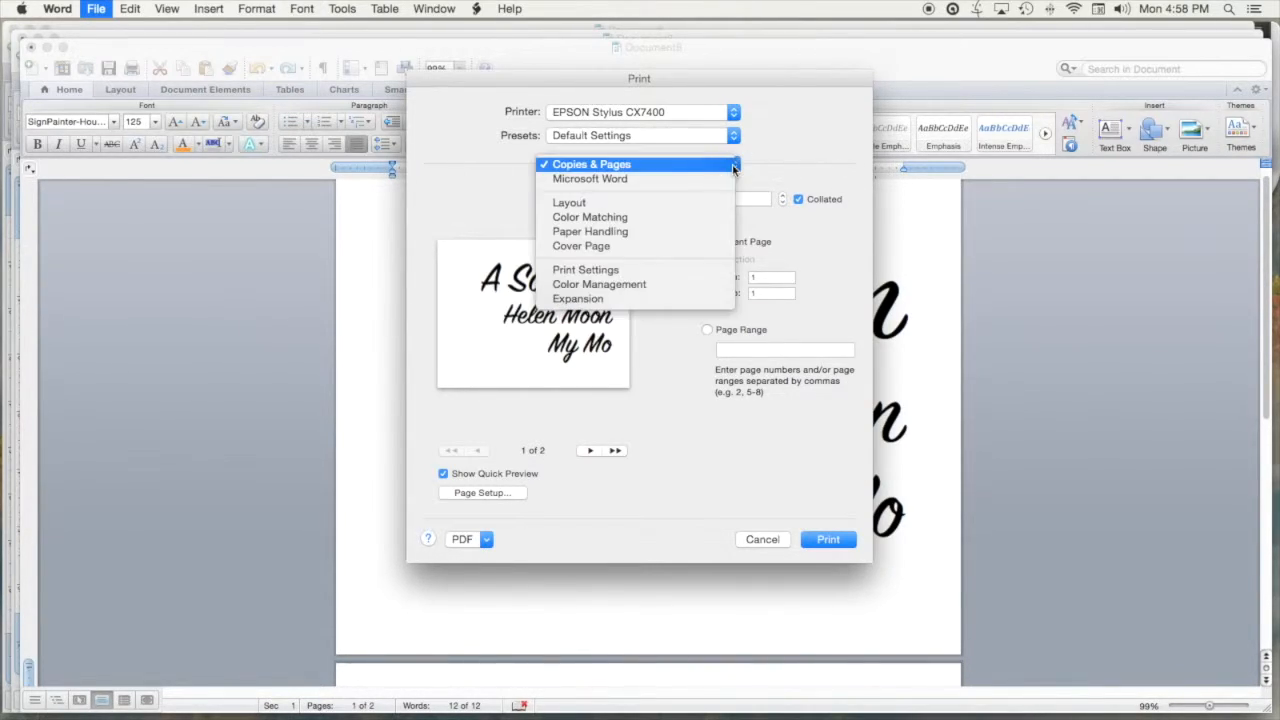
Print both pages on the EPSON using Premium Presentation Paper Matte, Black Ink Only, Best Photo quality
click(619, 271)
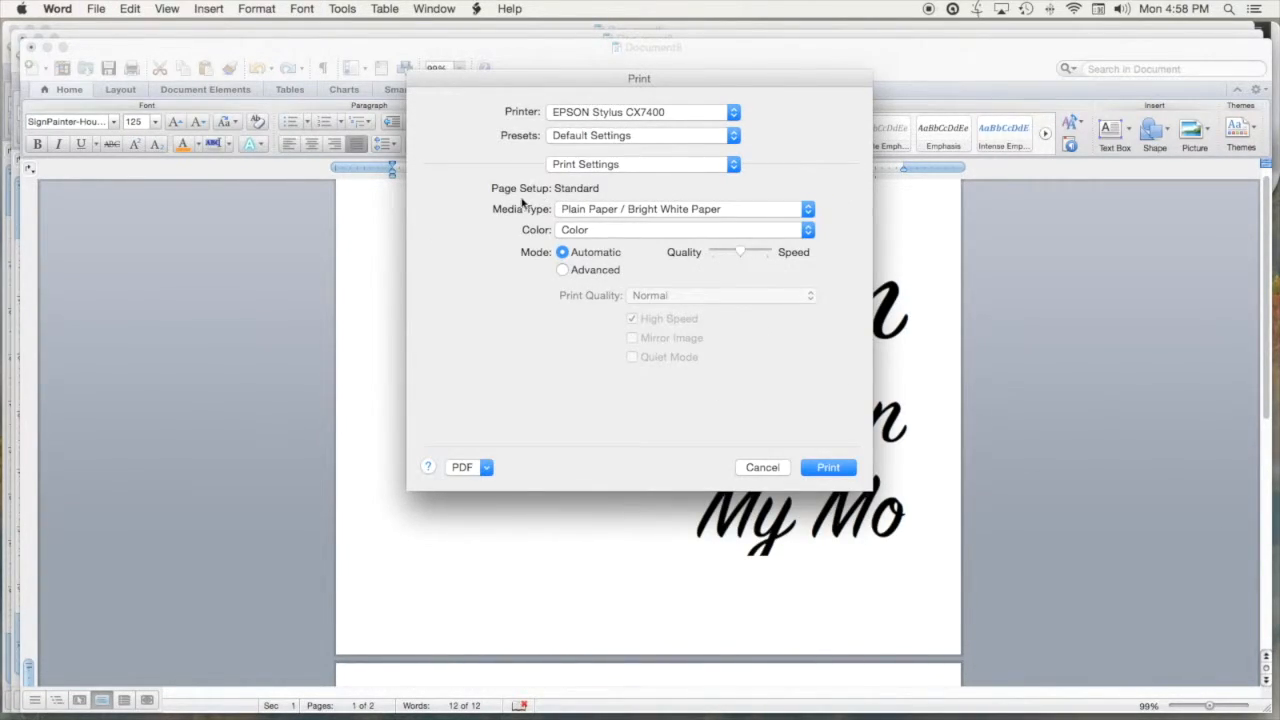
click(809, 210)
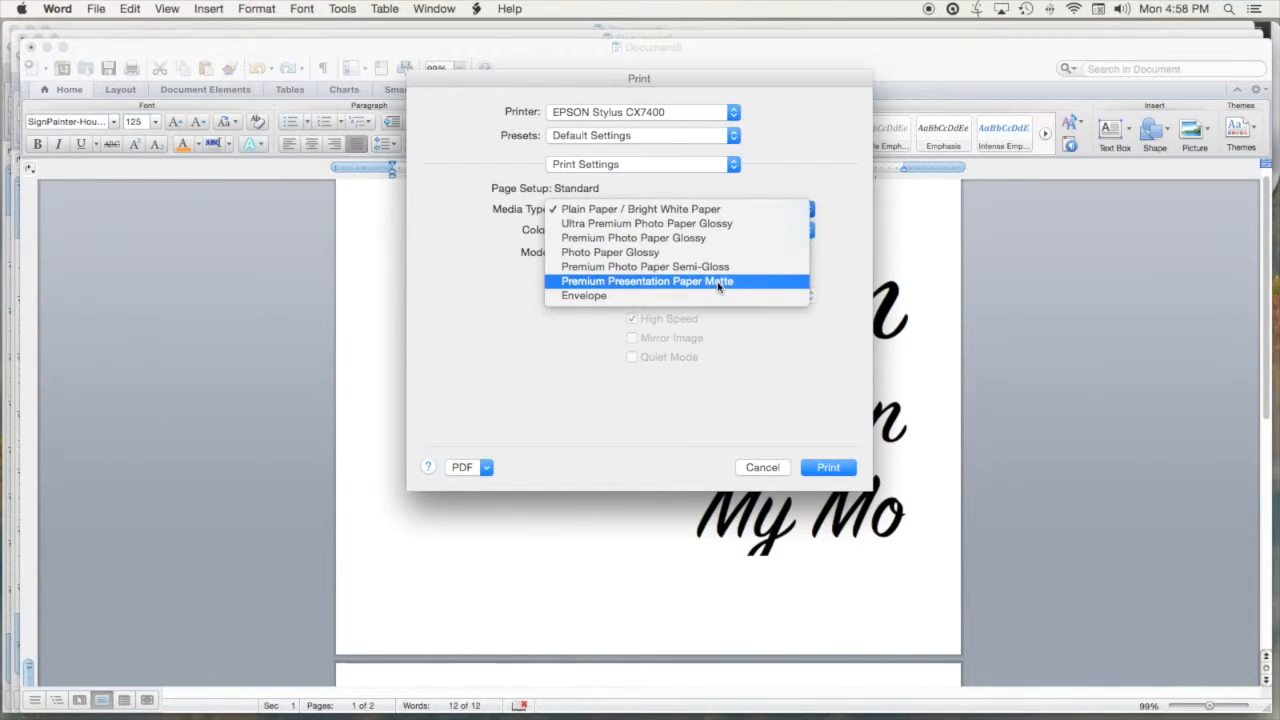
click(718, 283)
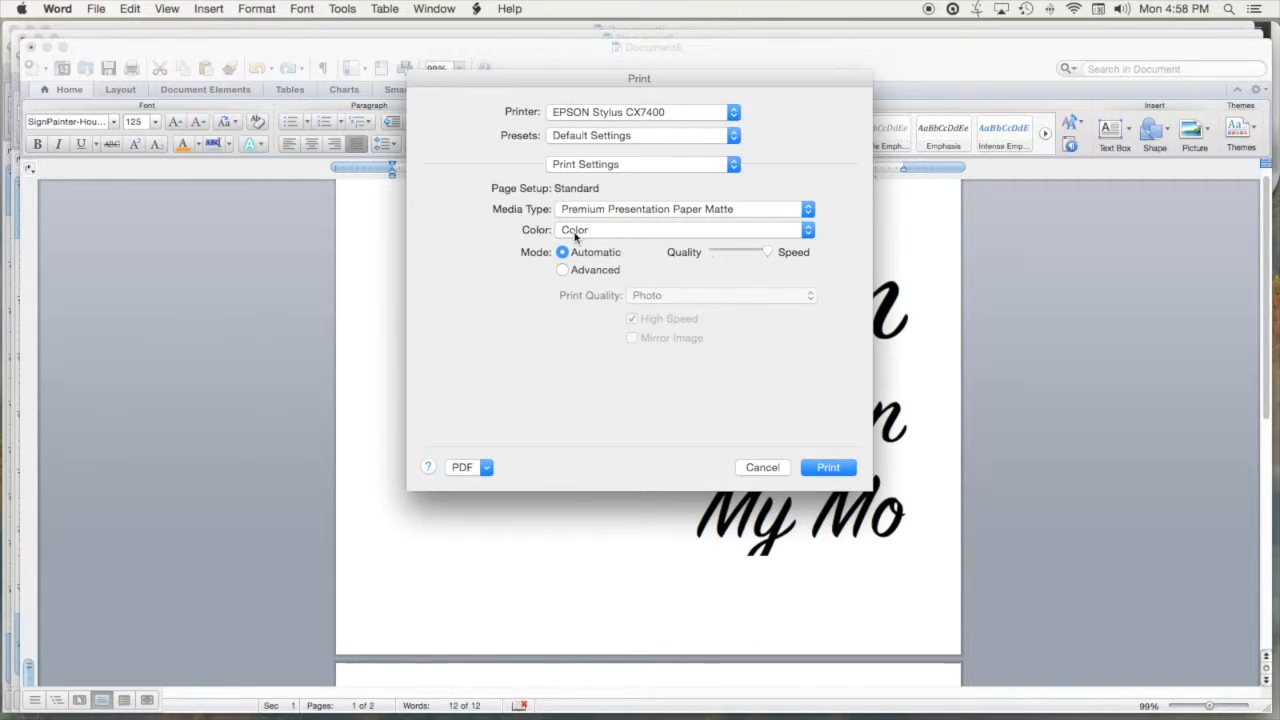
click(808, 230)
click(631, 248)
drag(769, 253, 707, 256)
click(817, 470)
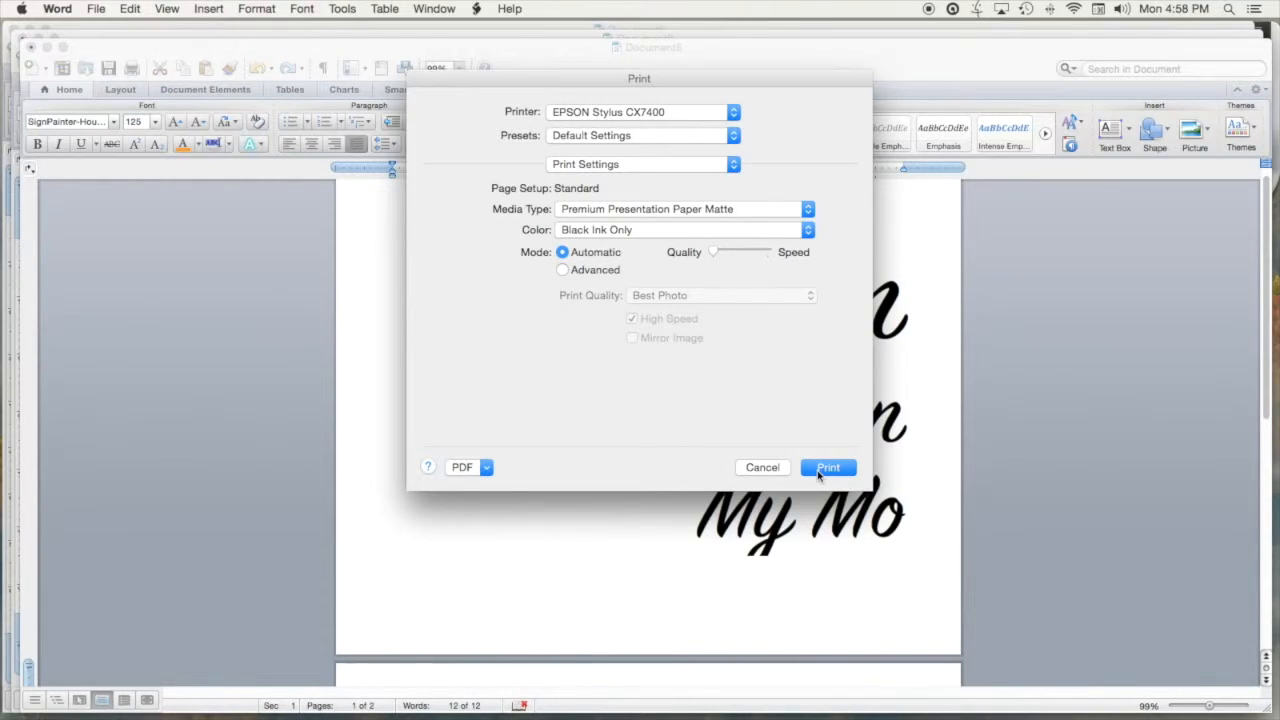